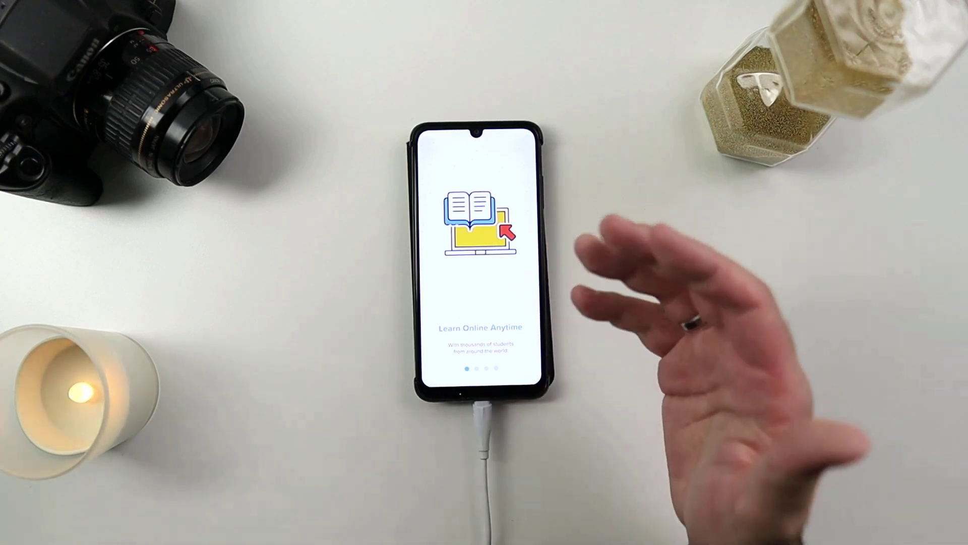
# Swipe through Huge Class Library, Recognized Diploma and Get Started, then tap the loading button twice.
pyautogui.moveTo(505, 282); pyautogui.dragTo(444, 284)
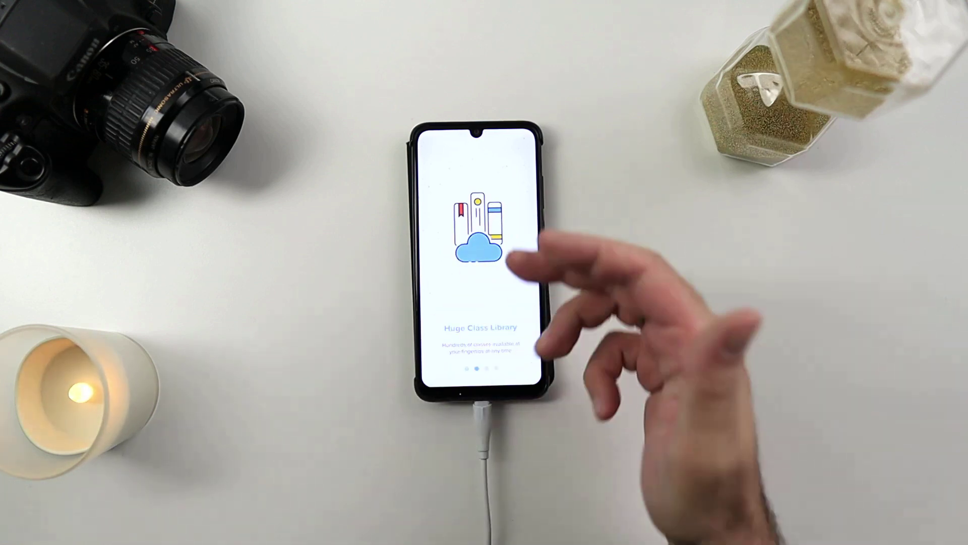
pyautogui.moveTo(534, 290); pyautogui.dragTo(453, 292)
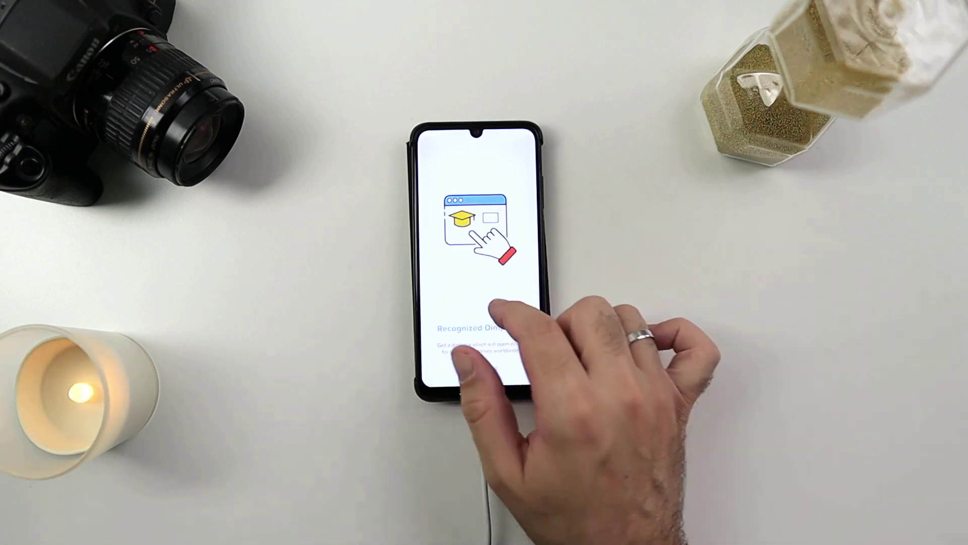
pyautogui.moveTo(519, 313); pyautogui.dragTo(444, 312)
pyautogui.click(491, 345)
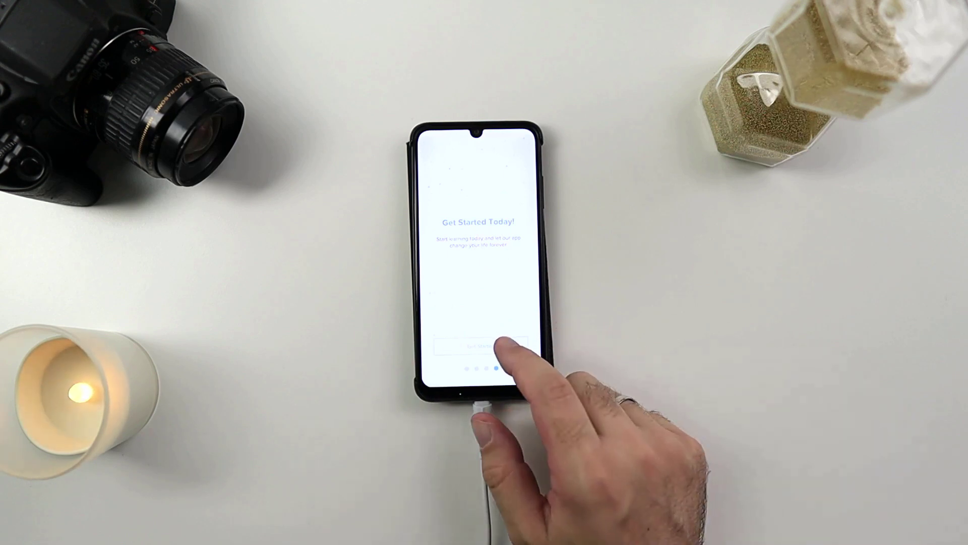
pyautogui.click(510, 347)
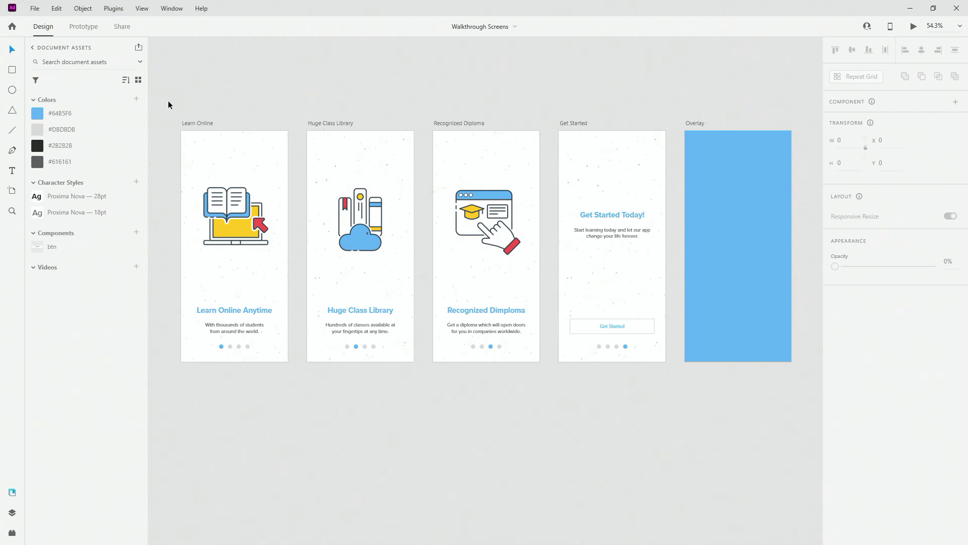
pyautogui.click(12, 512)
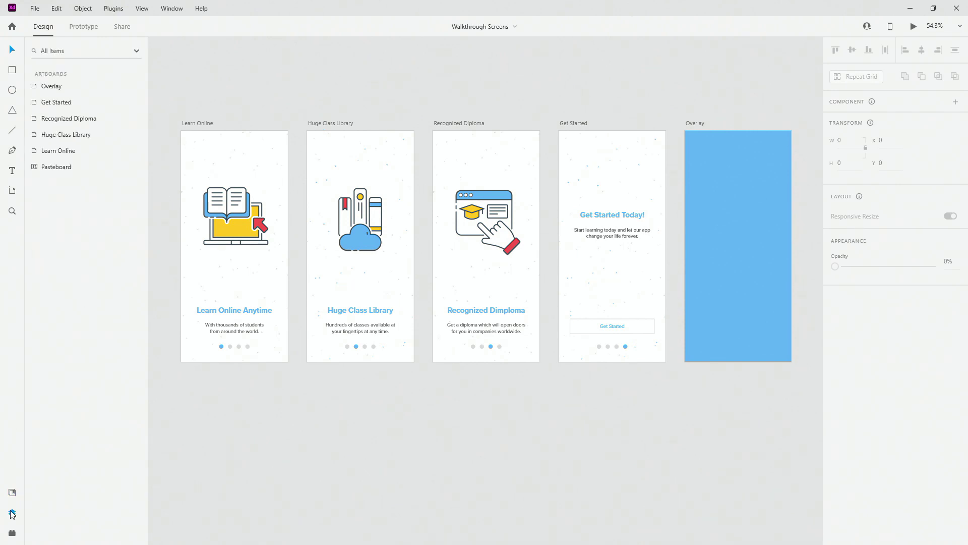
pyautogui.click(227, 219)
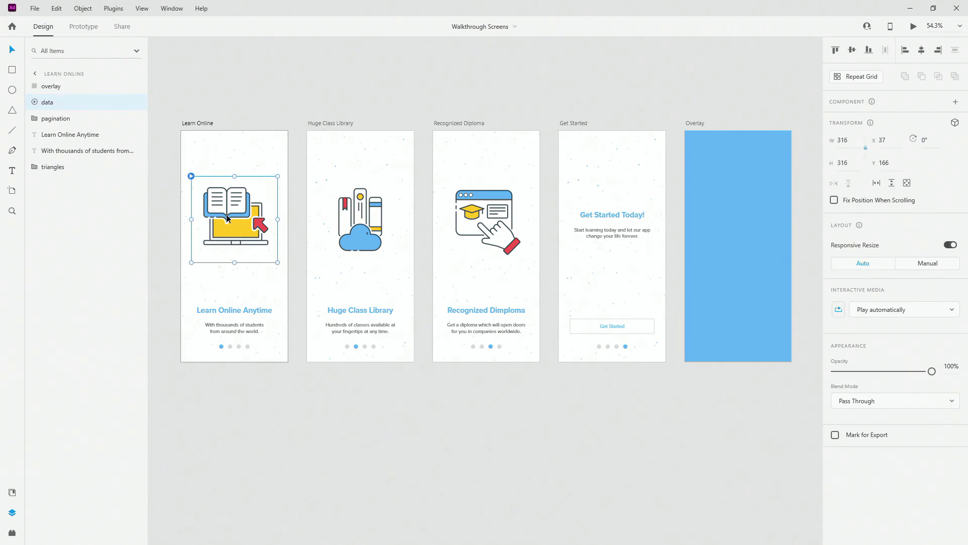
pyautogui.click(368, 208)
pyautogui.click(479, 217)
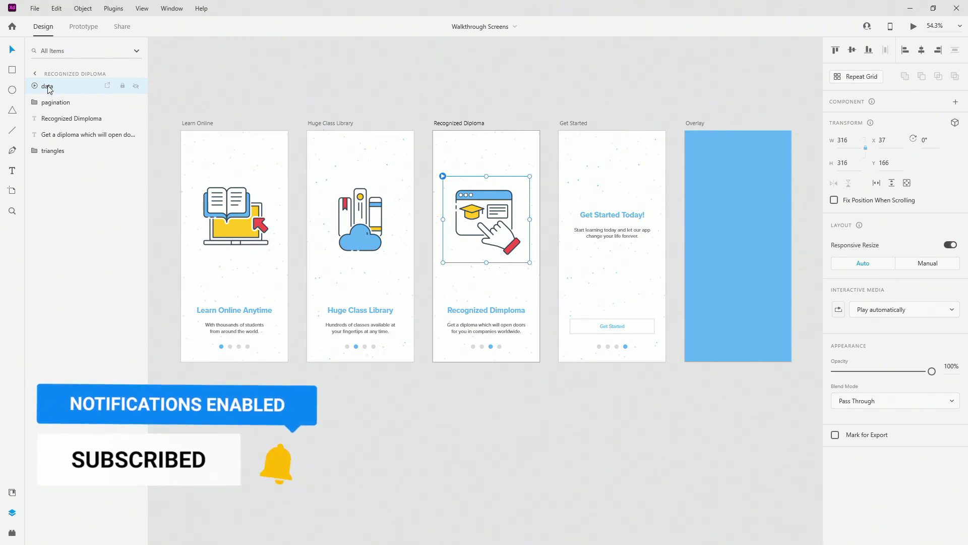
pyautogui.click(221, 329)
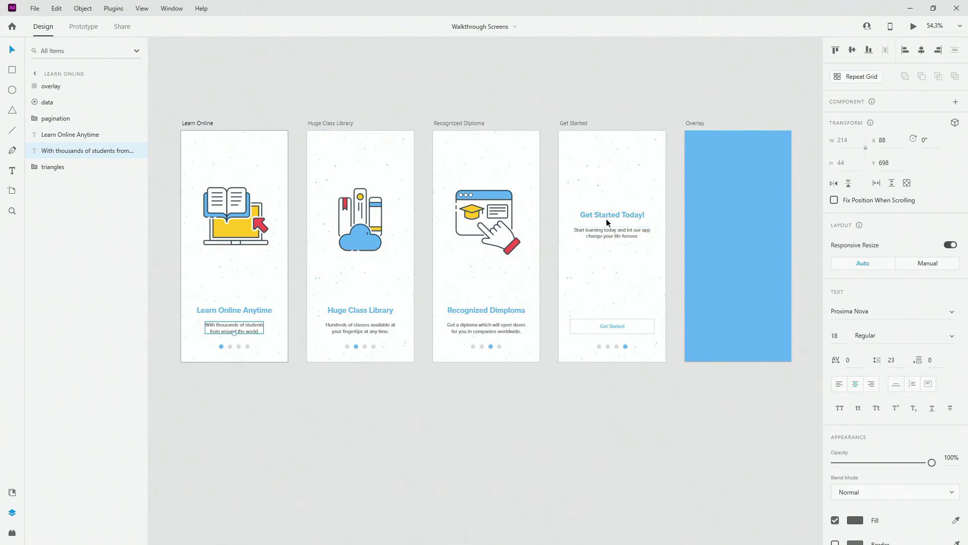
# Select the btn component, inspect its lf20_vrvqxibc Lottie layer, and switch to its clicked state.
pyautogui.click(611, 326)
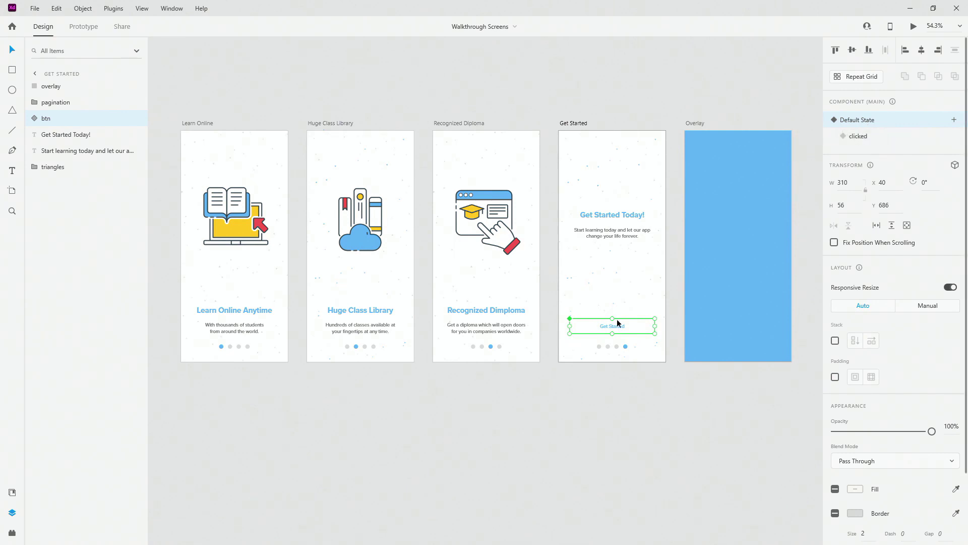
pyautogui.scroll(10, 617, 323)
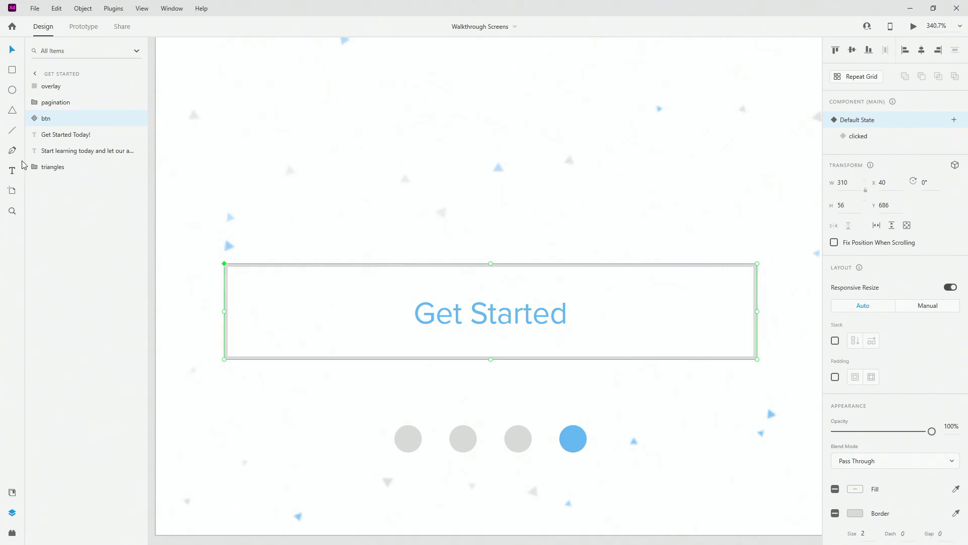
pyautogui.click(34, 124)
pyautogui.click(56, 134)
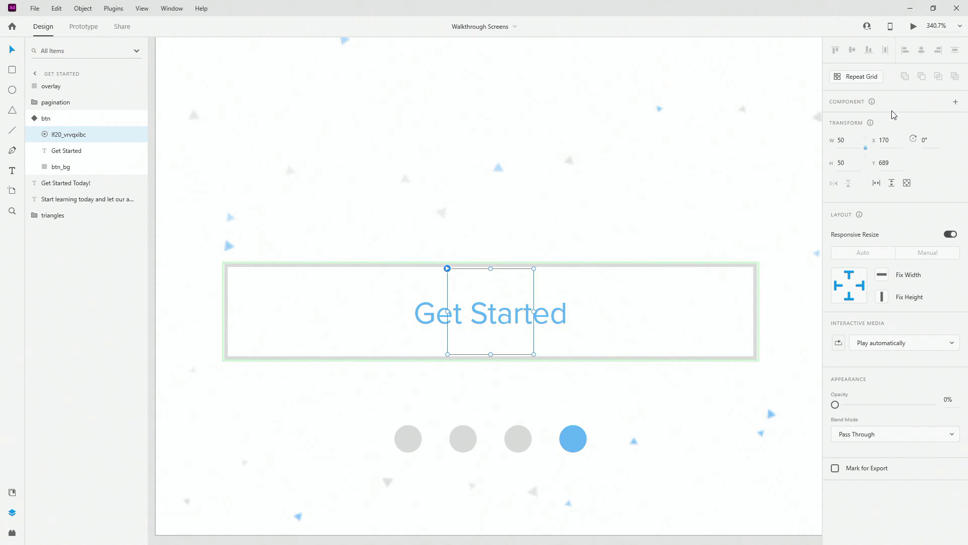
pyautogui.click(43, 120)
pyautogui.click(884, 137)
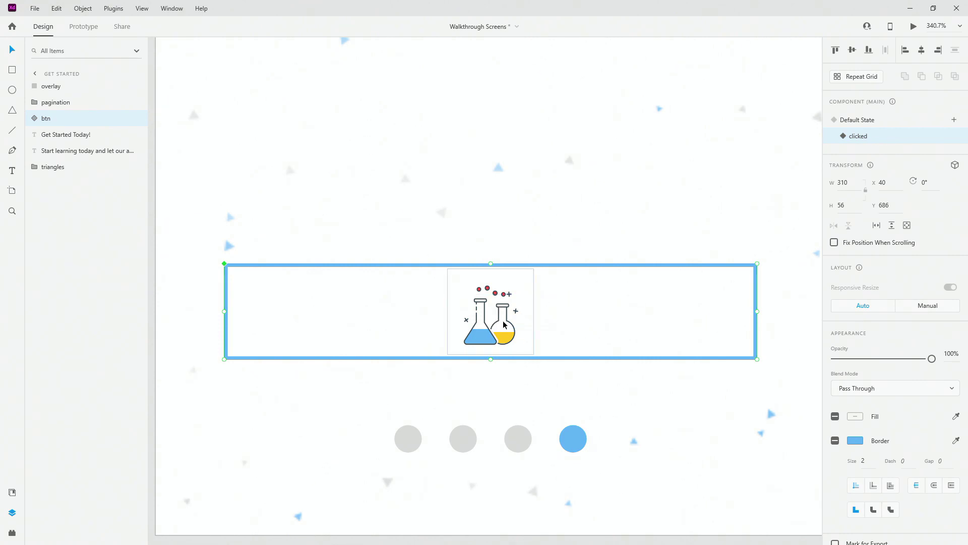
pyautogui.click(81, 27)
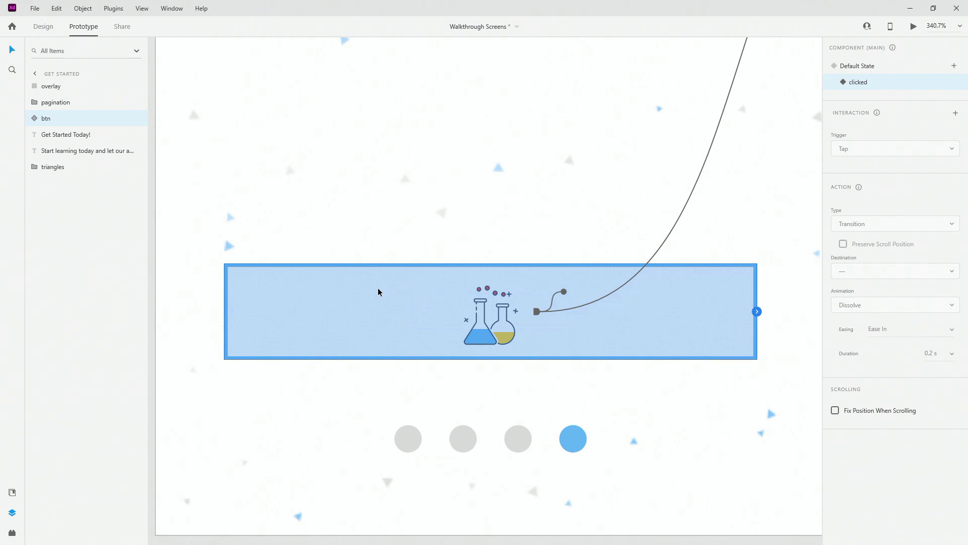
pyautogui.scroll(-5, 377, 287)
pyautogui.doubleClick(412, 299)
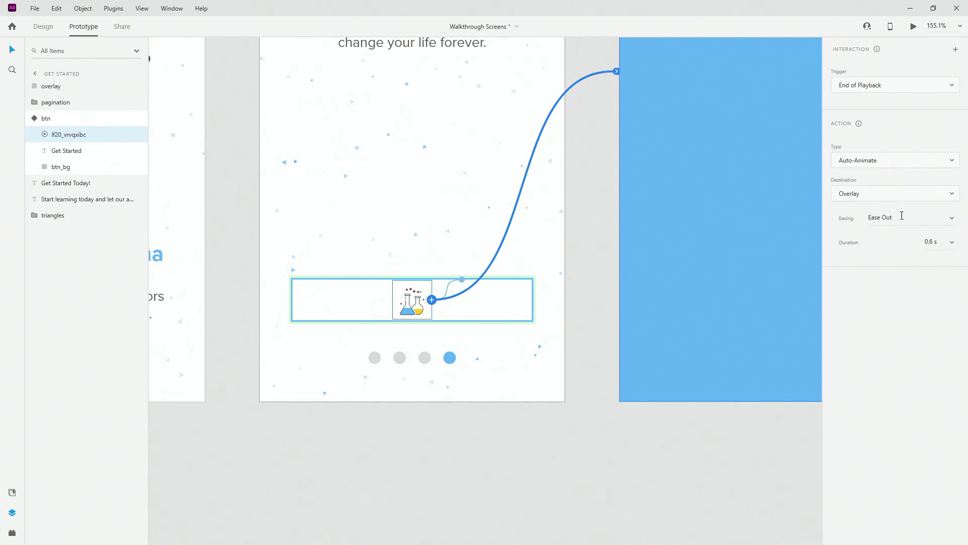
pyautogui.scroll(-2, 569, 202)
pyautogui.scroll(5, 591, 195)
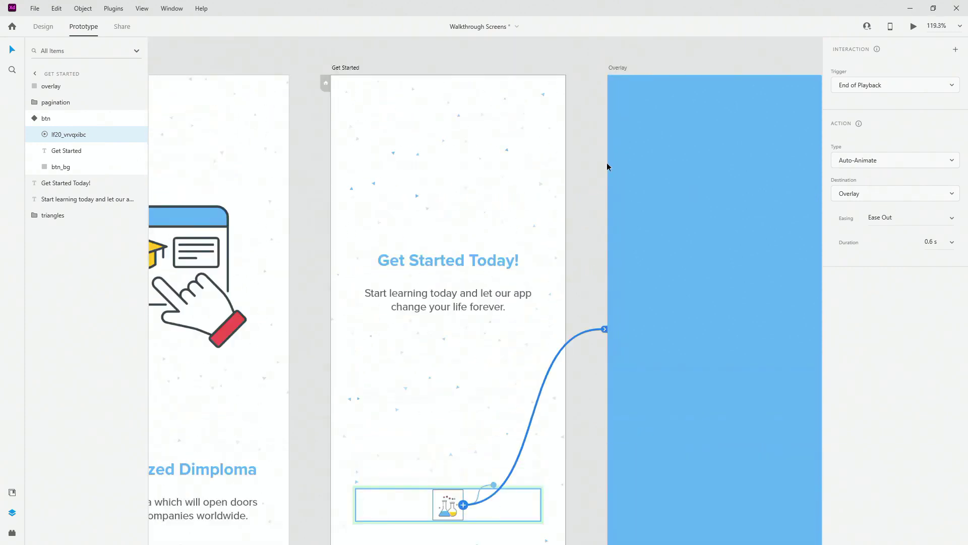
pyautogui.scroll(-2, 417, 220)
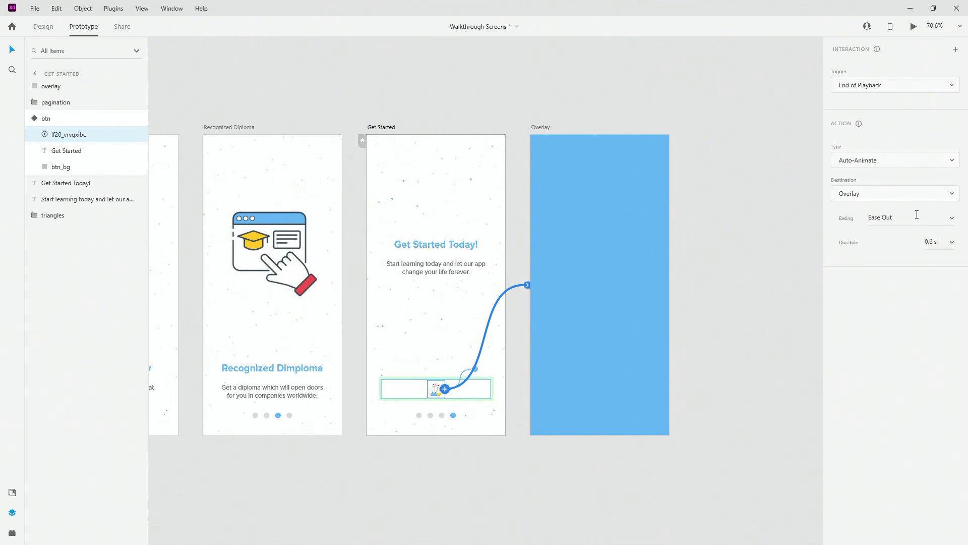
pyautogui.click(541, 127)
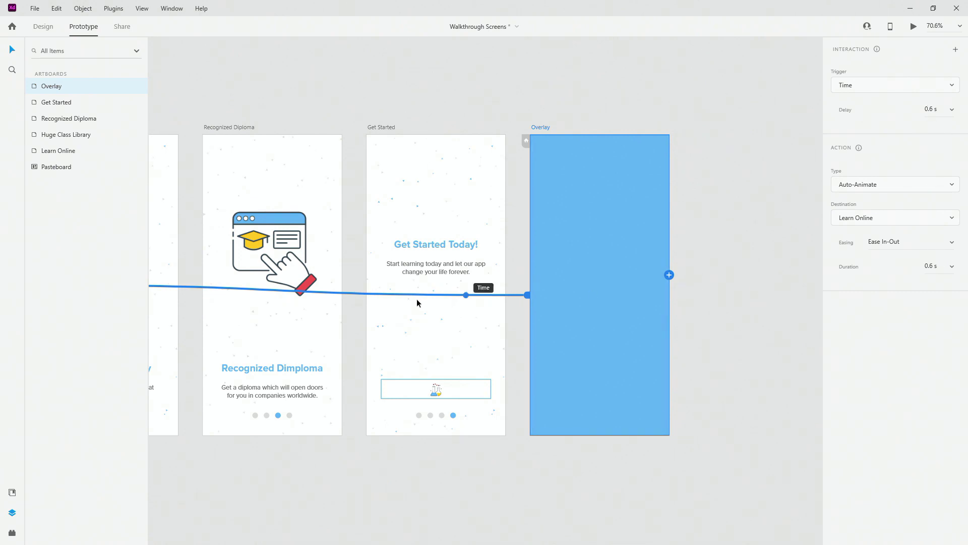
pyautogui.scroll(-5, 656, 304)
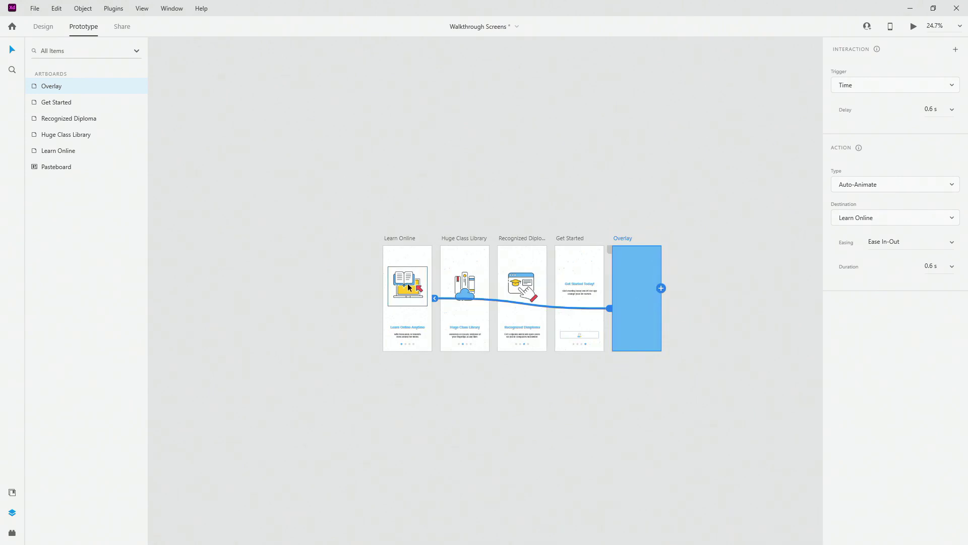
pyautogui.scroll(8, 588, 361)
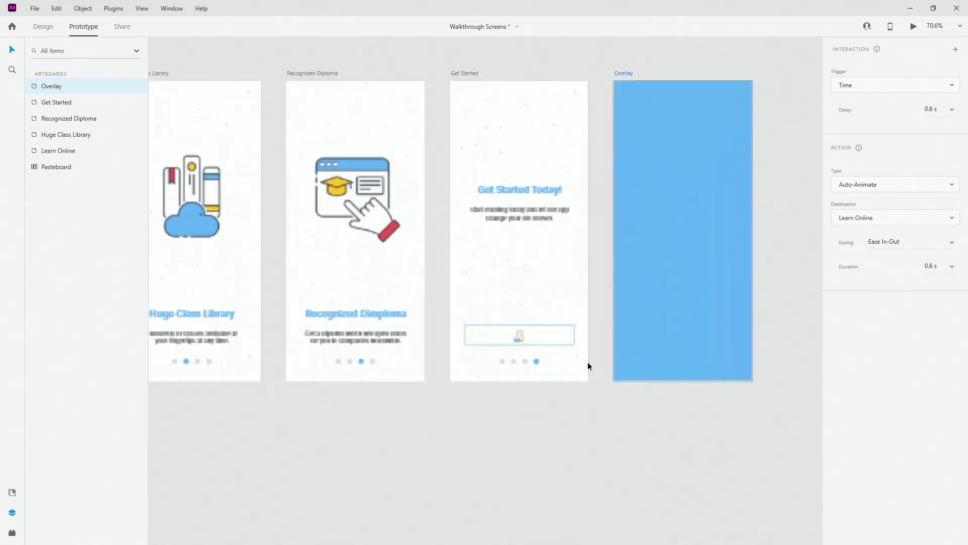
# Return to Design mode, fit all artboards, and zoom to the selected Overlay rectangle.
pyautogui.scroll(3, 487, 364)
pyautogui.hotkey('ctrl', 'Tab')
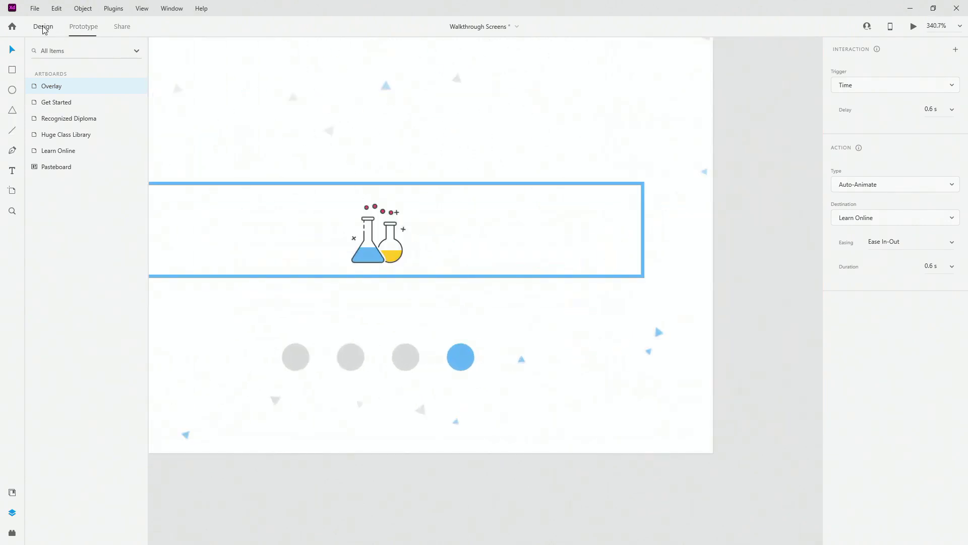
pyautogui.click(458, 359)
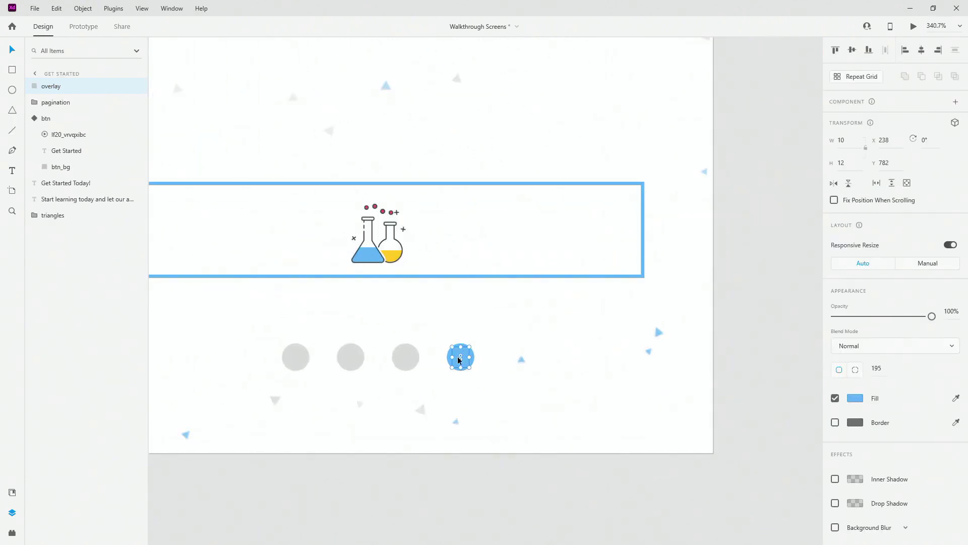
pyautogui.hotkey('ctrl', '0')
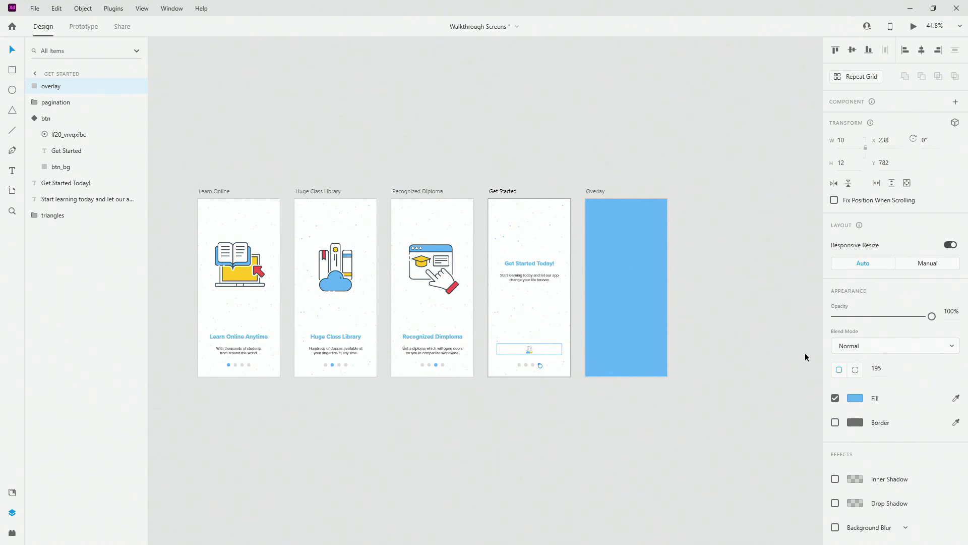
pyautogui.click(648, 370)
pyautogui.hotkey('ctrl', '3')
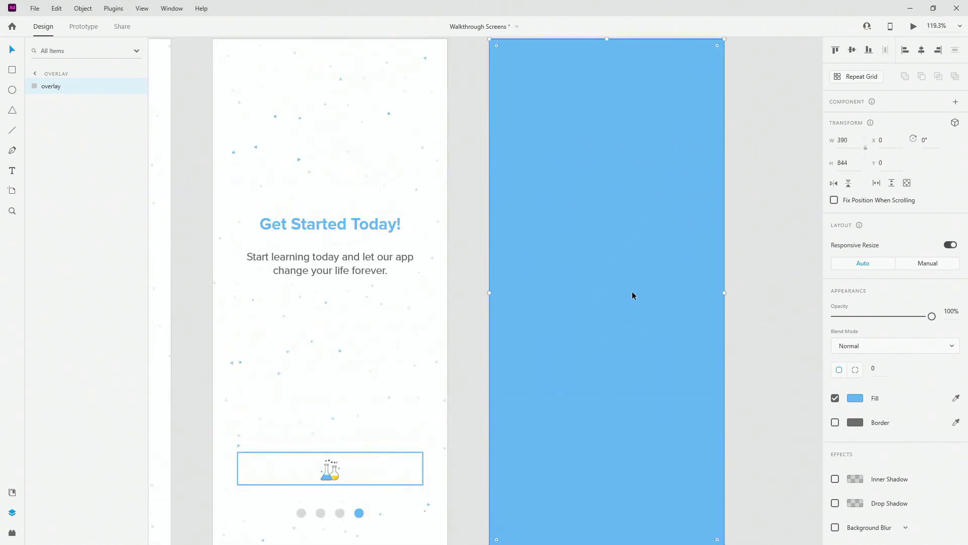
# Try shrinking the Overlay rectangle, undo it, fit all five artboards, and switch to the browser.
pyautogui.scroll(-3, 564, 185)
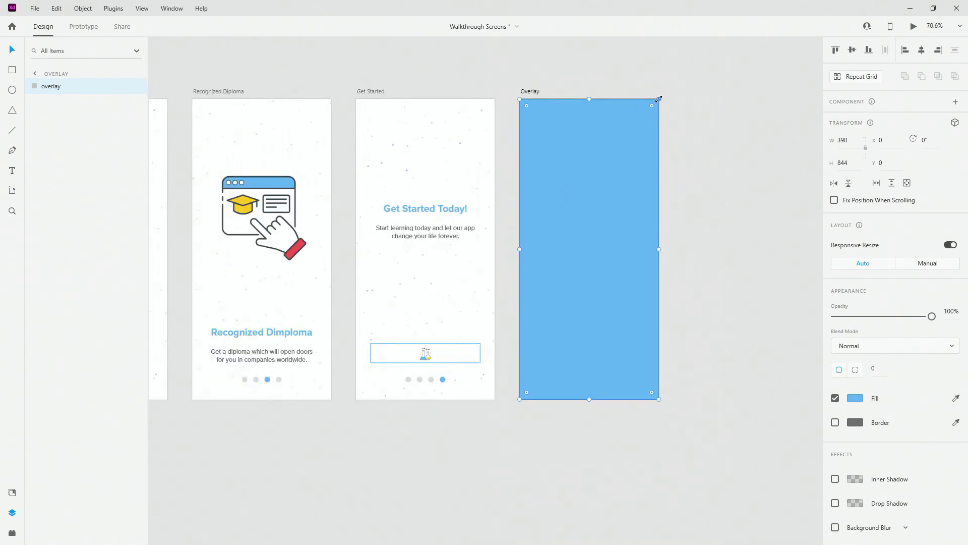
pyautogui.moveTo(659, 98); pyautogui.dragTo(596, 235)
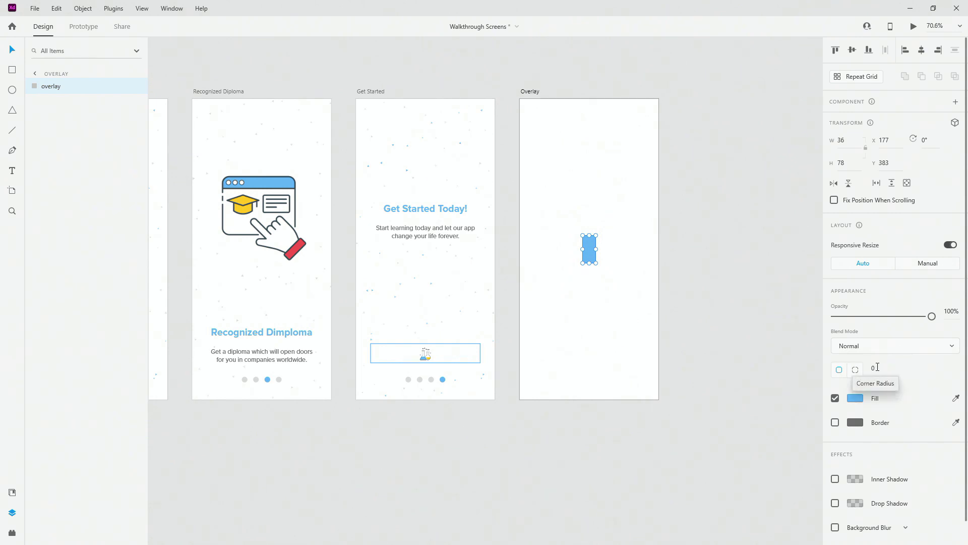
pyautogui.hotkey('ctrl', 'z')
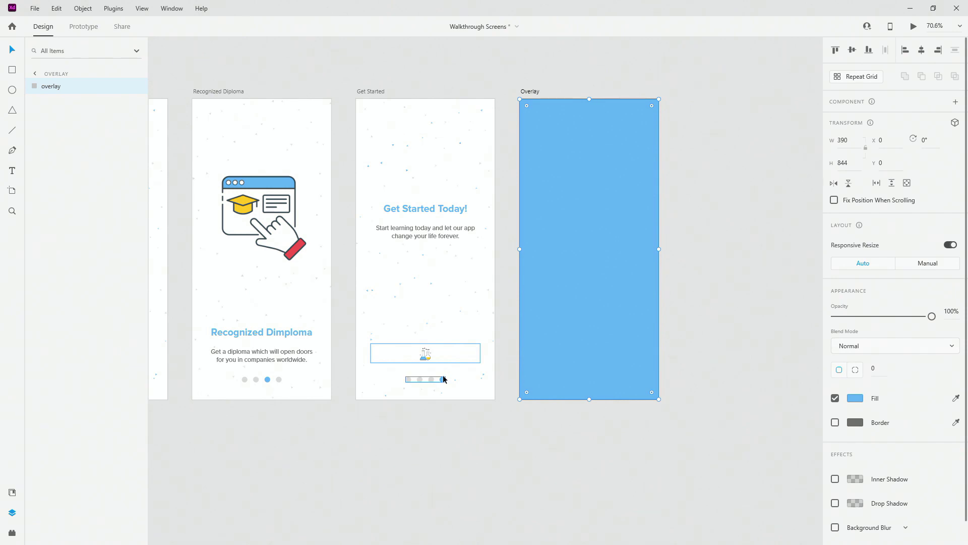
pyautogui.hotkey('ctrl', '0')
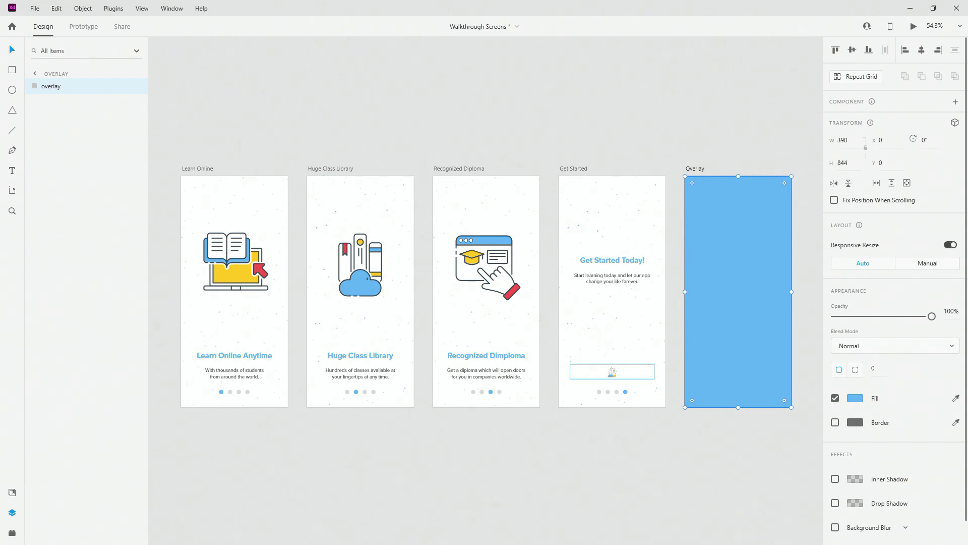
pyautogui.hotkey('alt', 'Tab')
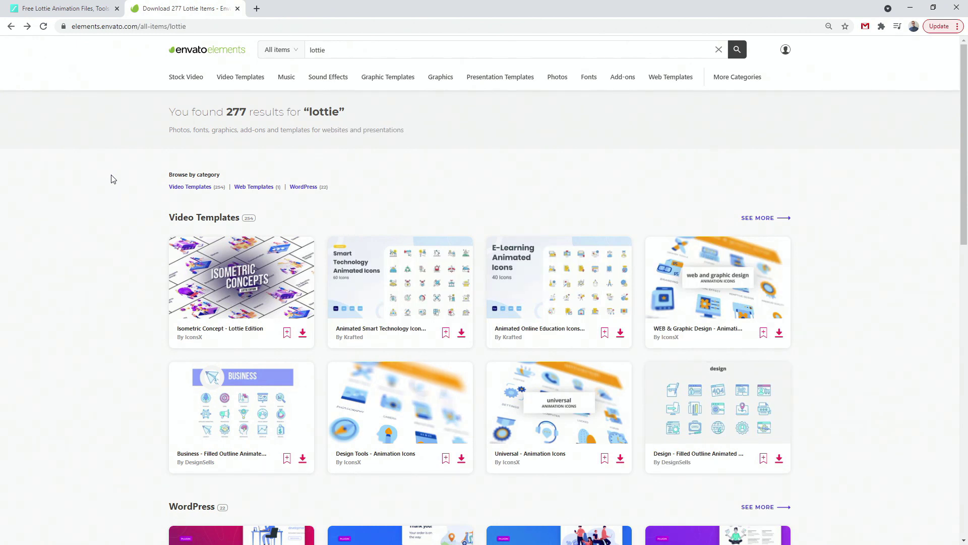
# Open Animated Online Education Icons from the lottie results, then play and pause its preview video.
pyautogui.moveTo(520, 272)
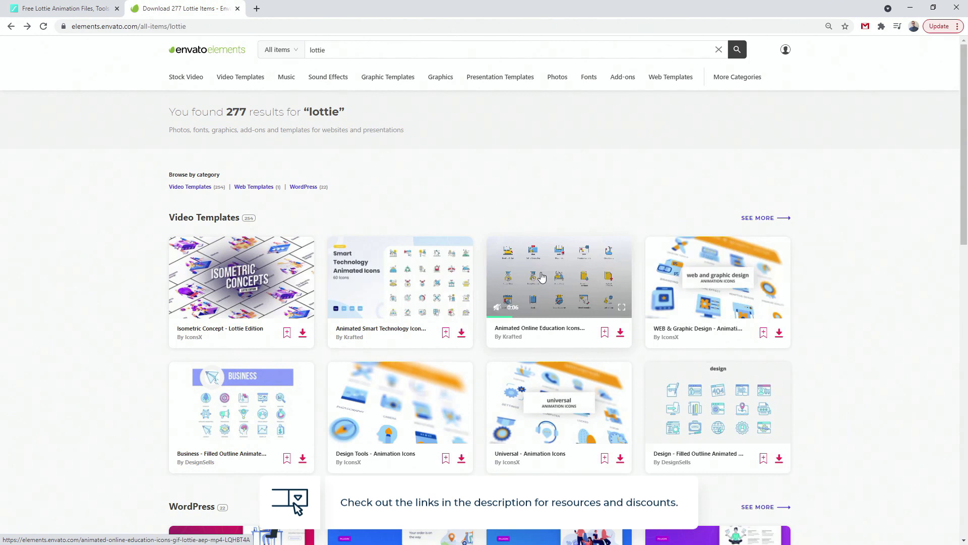
pyautogui.scroll(-8, 168, 208)
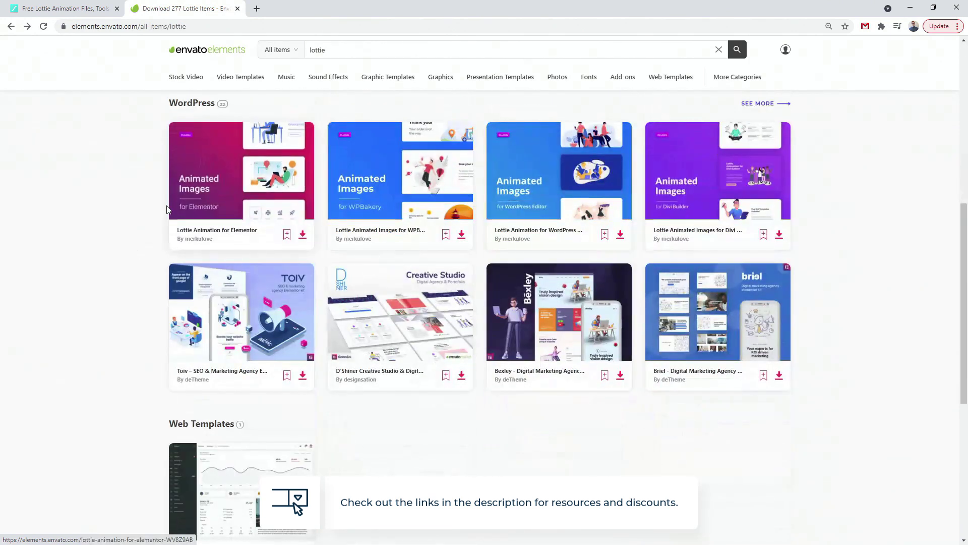
pyautogui.scroll(8, 172, 204)
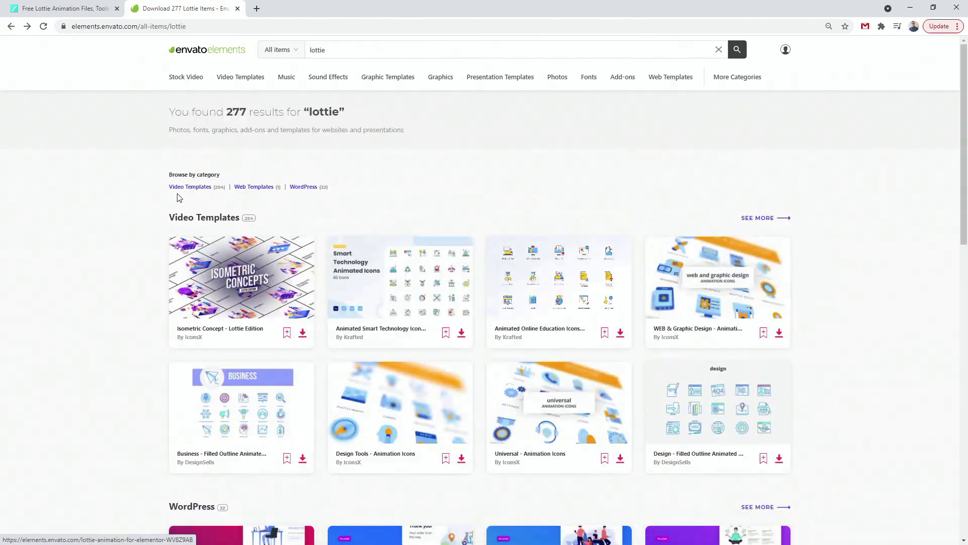
pyautogui.click(573, 281)
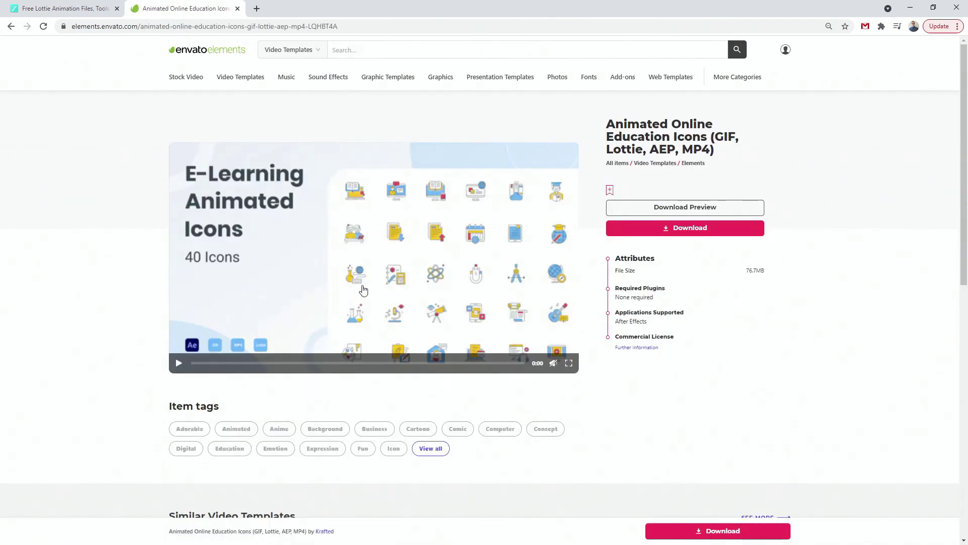
pyautogui.click(174, 363)
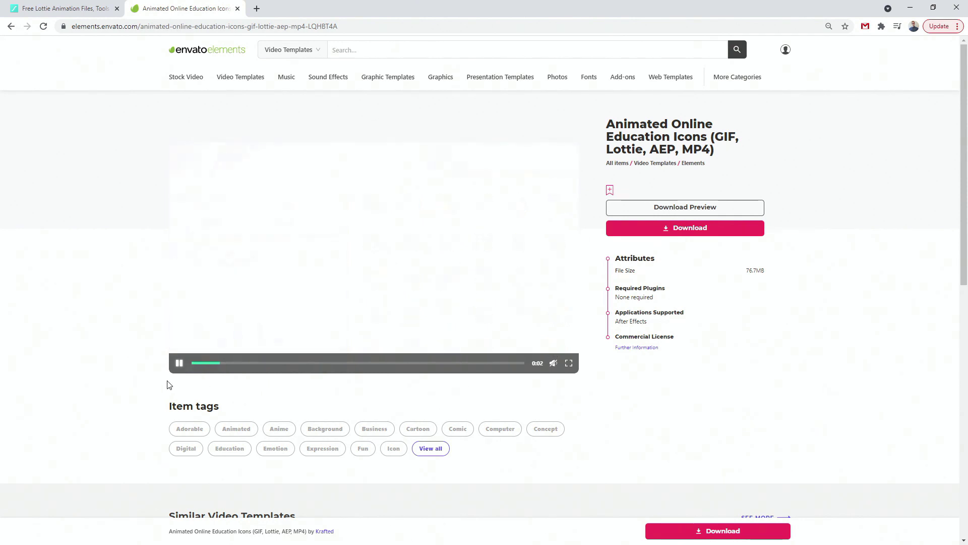
pyautogui.click(177, 364)
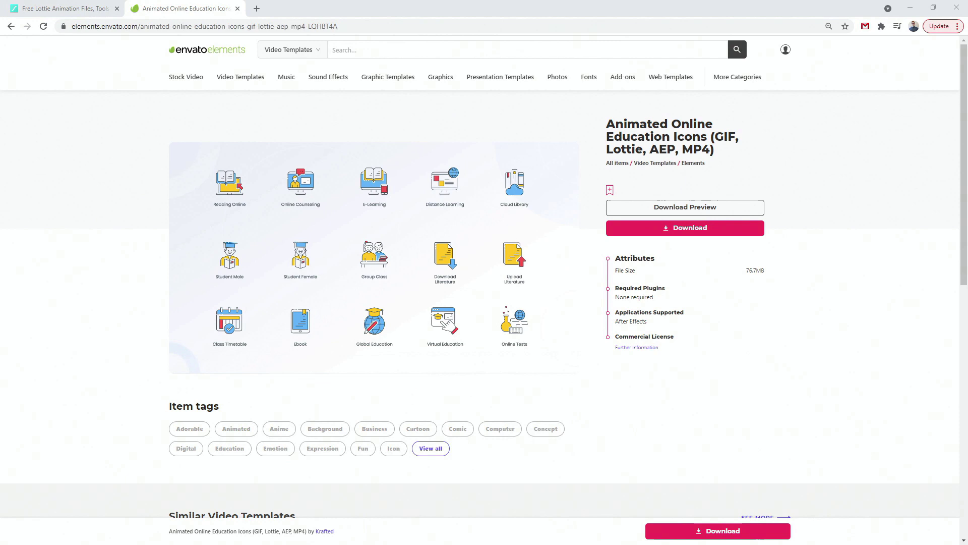
# Arrange the downloaded asset folder windows and select the 01. Reading Online GIF preview.
pyautogui.moveTo(967, 166); pyautogui.dragTo(407, 100)
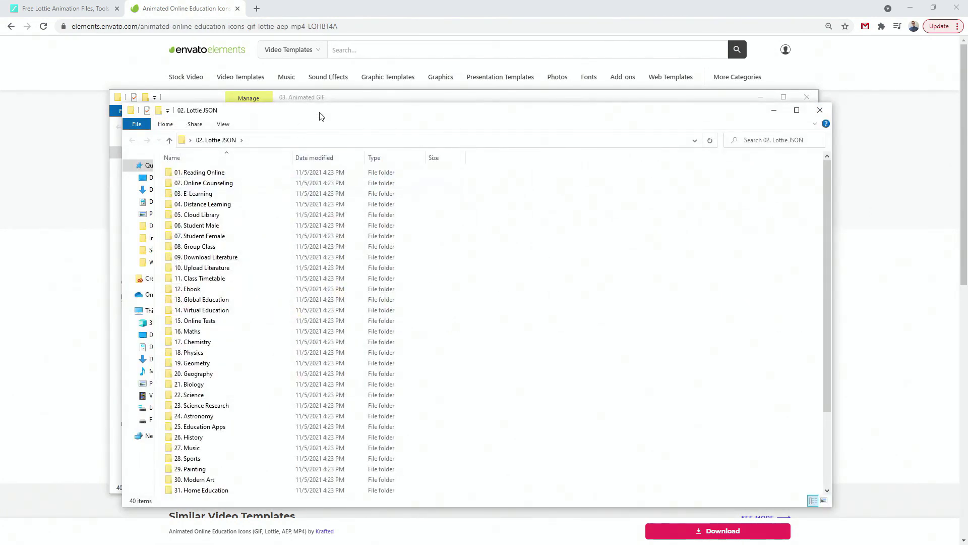
pyautogui.moveTo(319, 113); pyautogui.dragTo(372, 59)
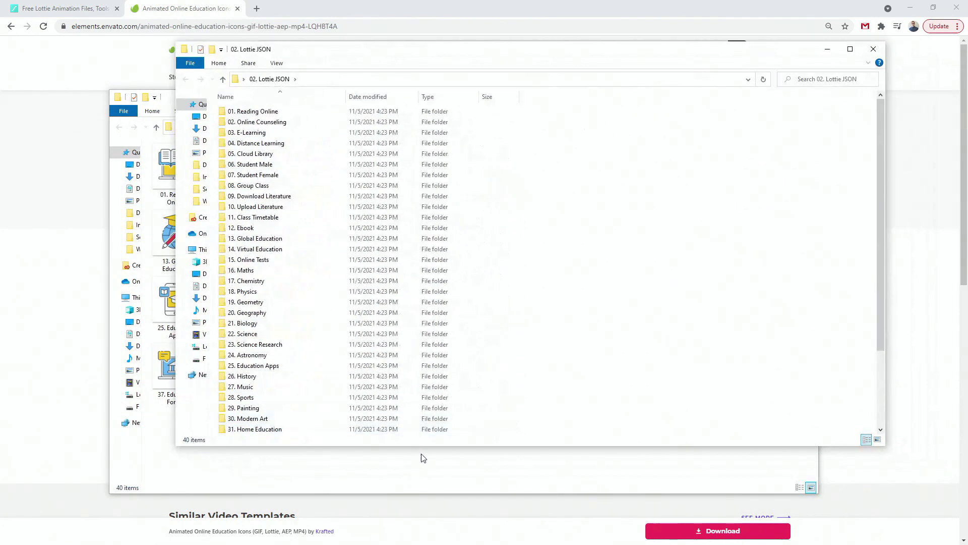
pyautogui.click(433, 474)
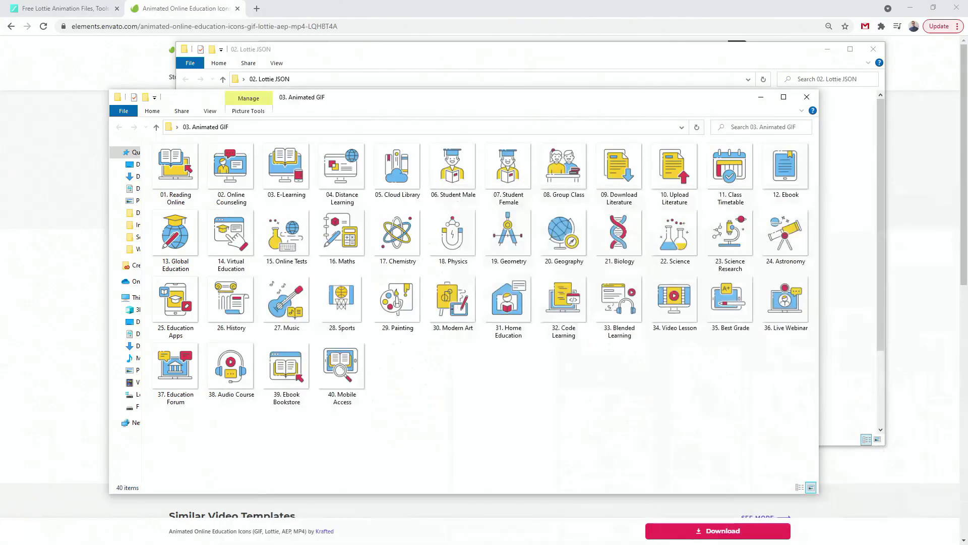
pyautogui.click(189, 179)
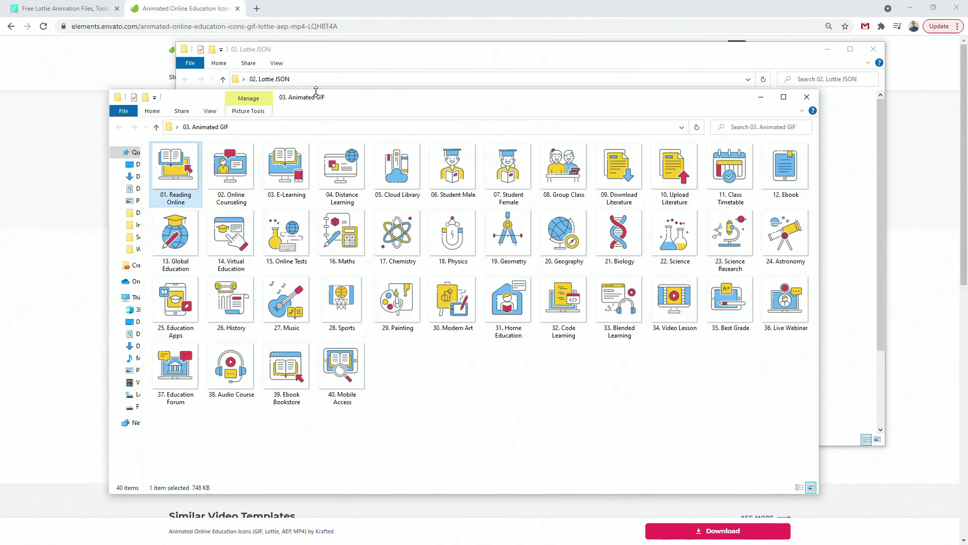
# Open 01. Reading Online in 02. Lottie JSON, select data.json, and minimize the browser.
pyautogui.click(343, 62)
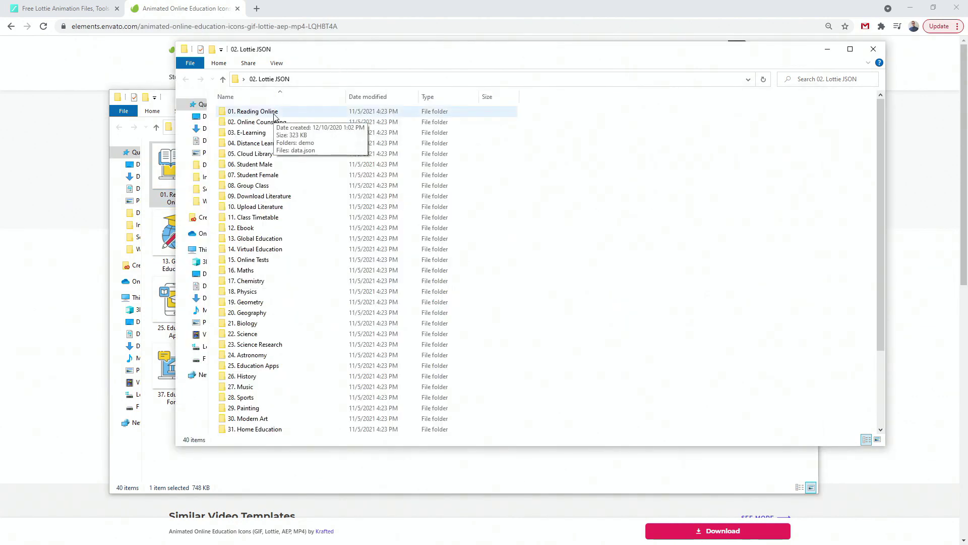
pyautogui.doubleClick(275, 113)
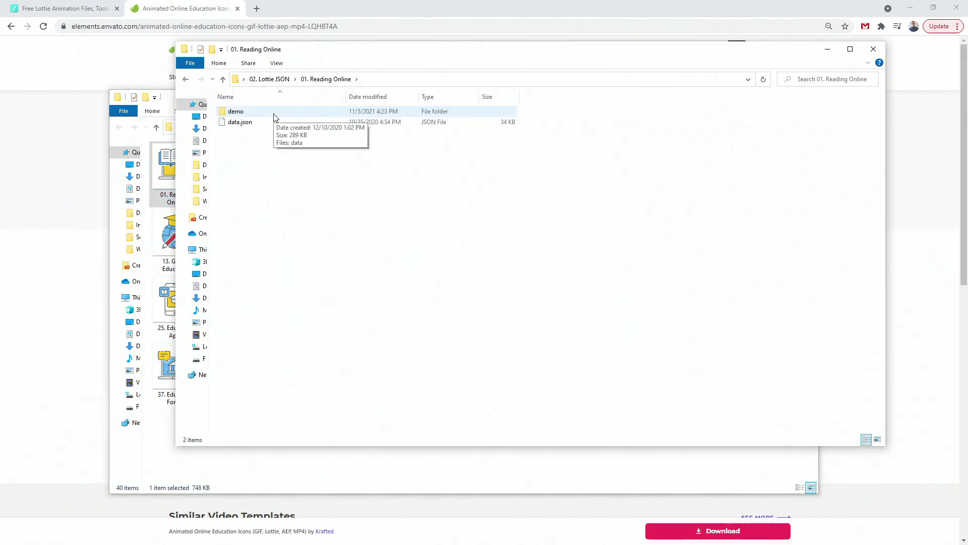
pyautogui.click(235, 123)
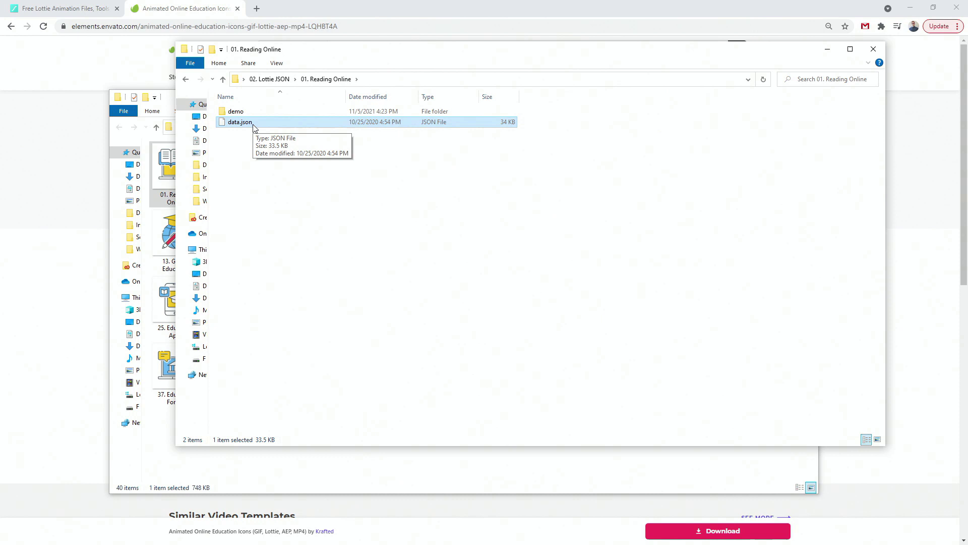
pyautogui.click(176, 5)
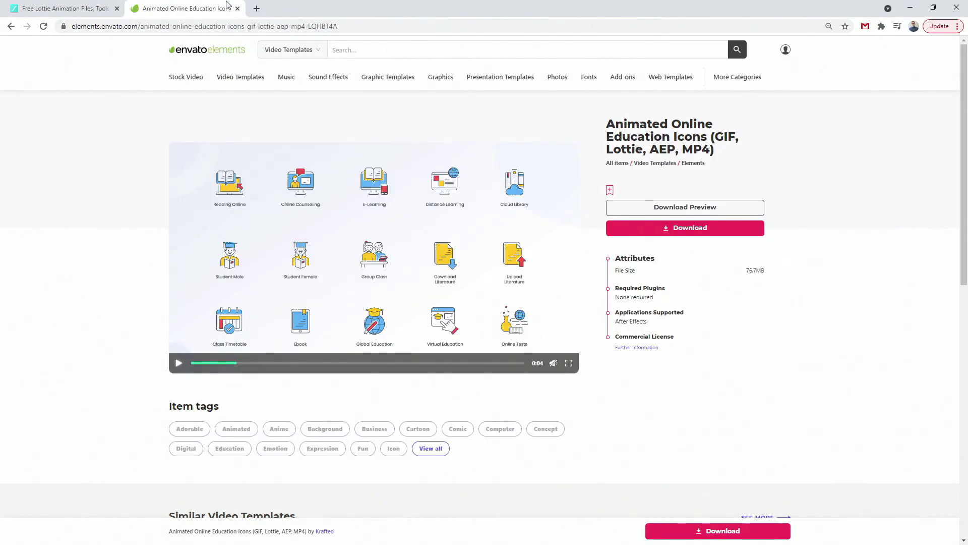
pyautogui.click(910, 7)
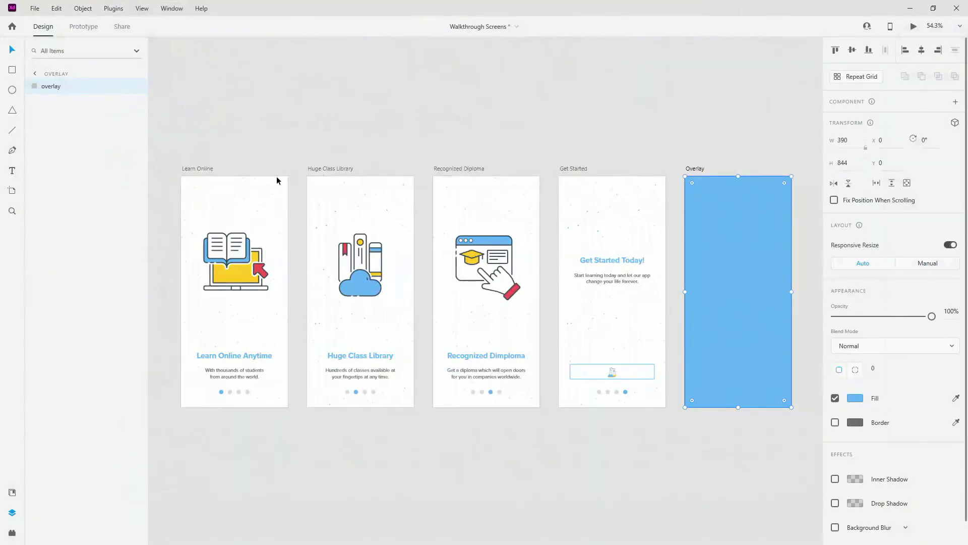
pyautogui.click(275, 272)
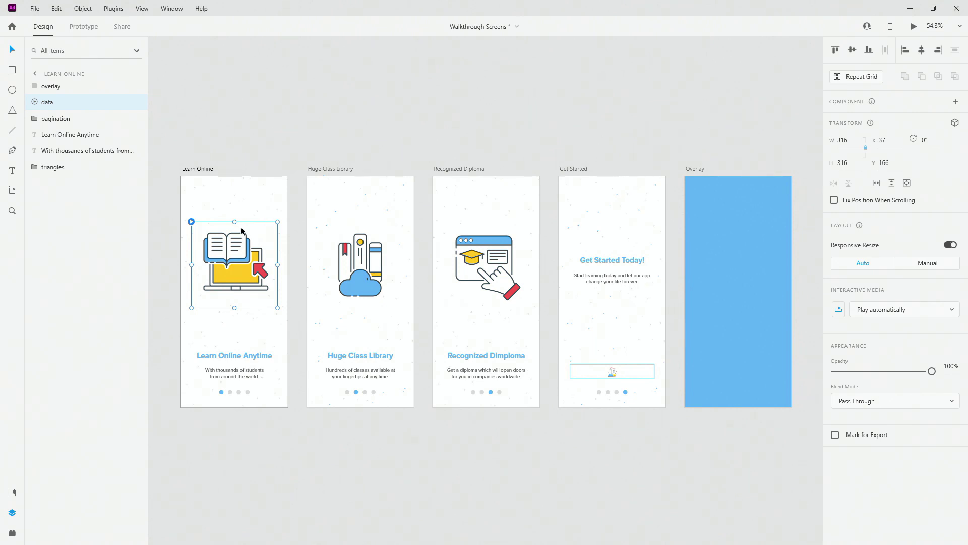
pyautogui.moveTo(277, 222); pyautogui.dragTo(283, 197)
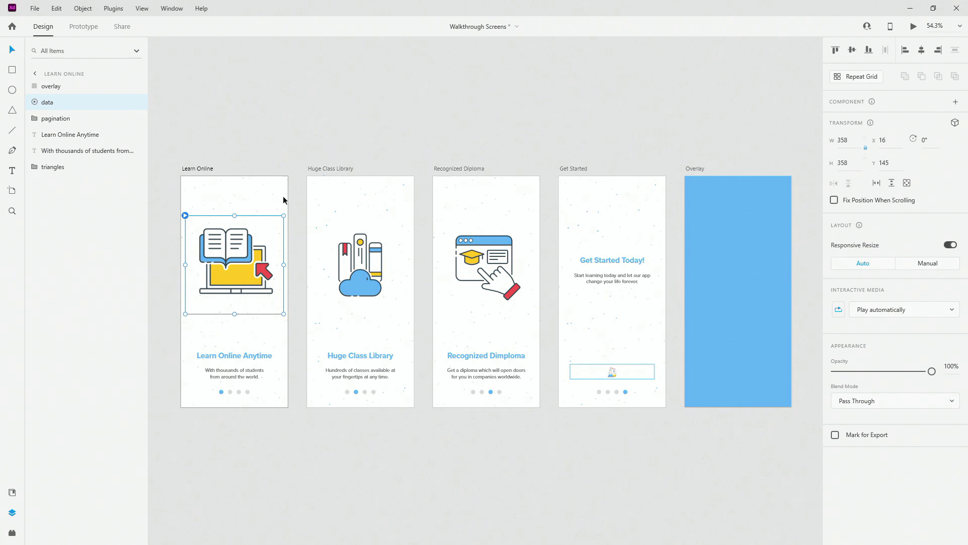
pyautogui.hotkey('ctrl', 'z')
pyautogui.moveTo(237, 253); pyautogui.dragTo(248, 233)
pyautogui.hotkey('ctrl', 'z')
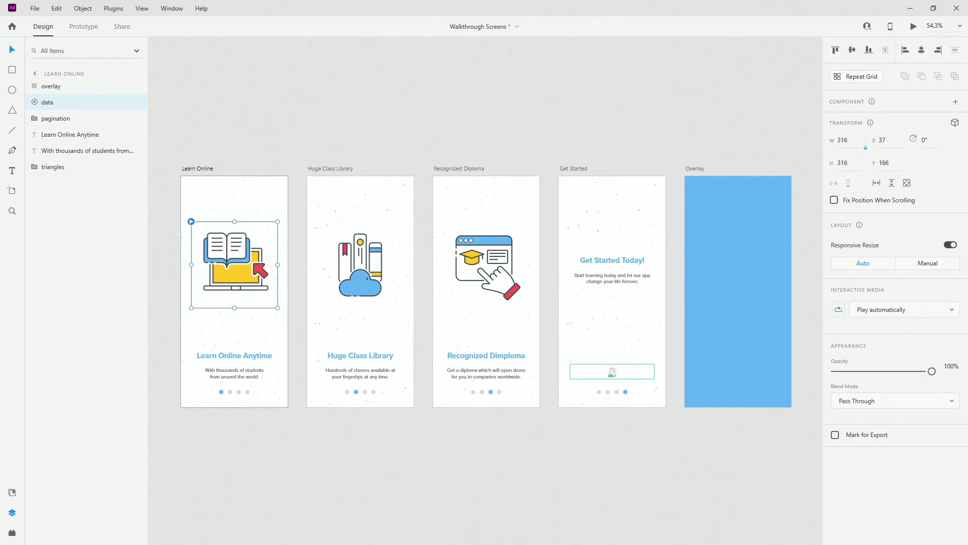
pyautogui.hotkey('alt', 'Tab')
pyautogui.hotkey('alt', 'Up')
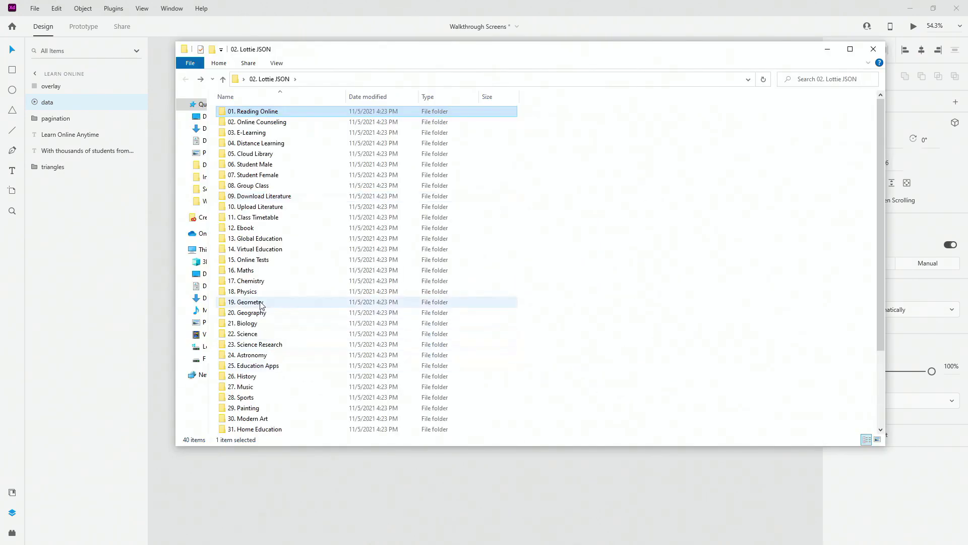
pyautogui.doubleClick(245, 270)
pyautogui.moveTo(378, 53); pyautogui.dragTo(544, 143)
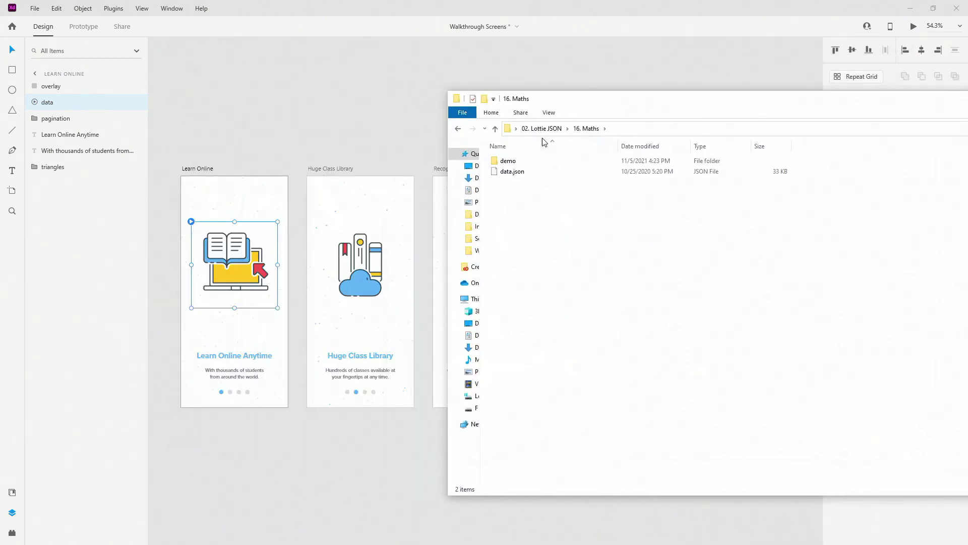
pyautogui.click(518, 172)
pyautogui.moveTo(535, 175); pyautogui.dragTo(232, 262)
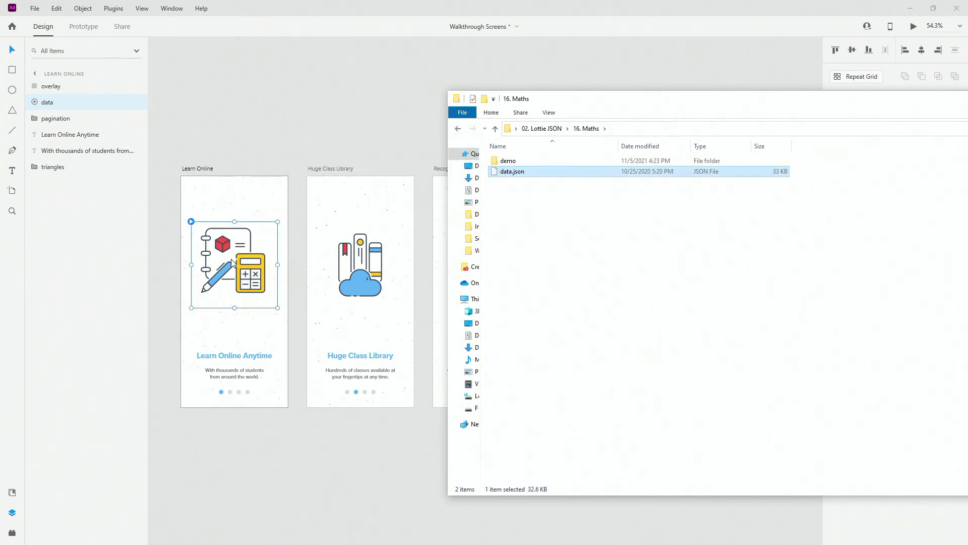
pyautogui.click(288, 18)
pyautogui.click(195, 169)
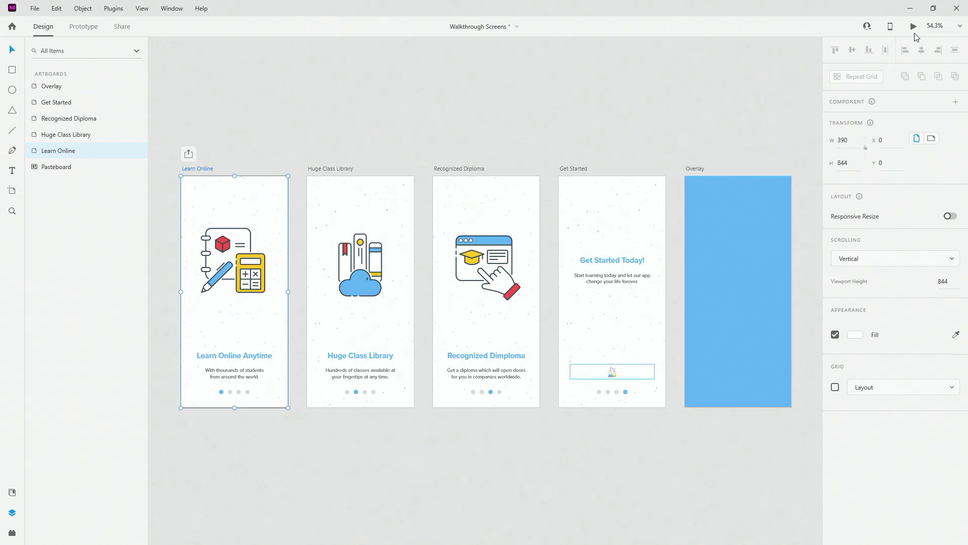
pyautogui.click(914, 26)
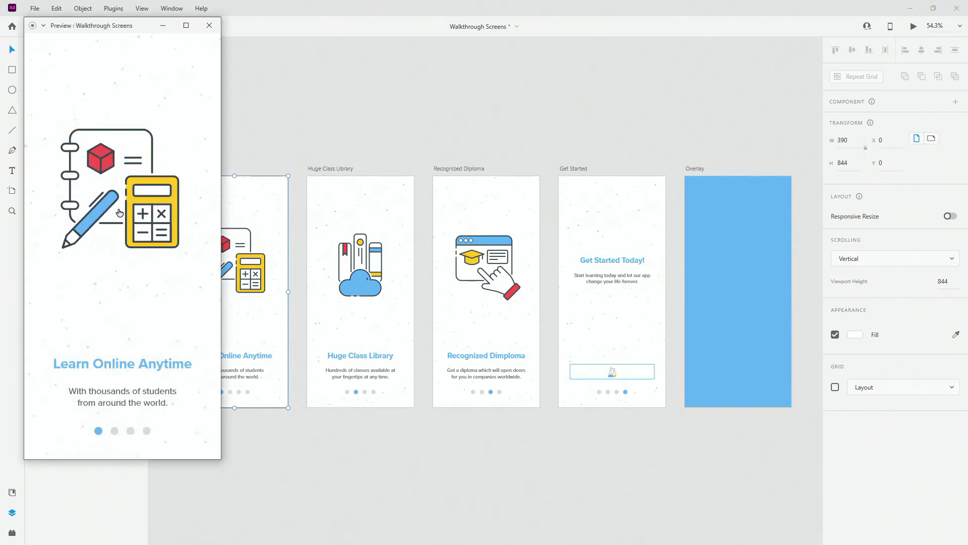
pyautogui.click(209, 26)
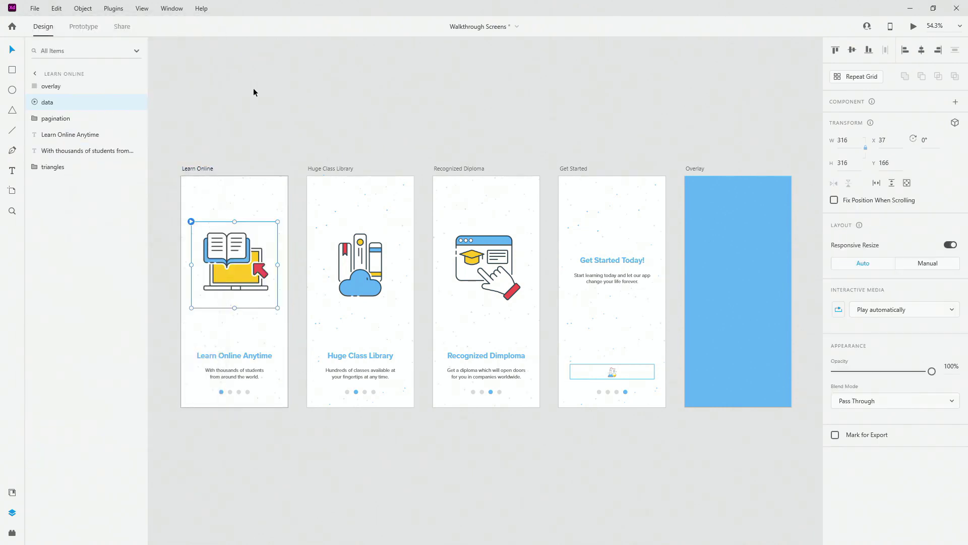
# Set the Get Started button component back to its Default State.
pyautogui.click(206, 167)
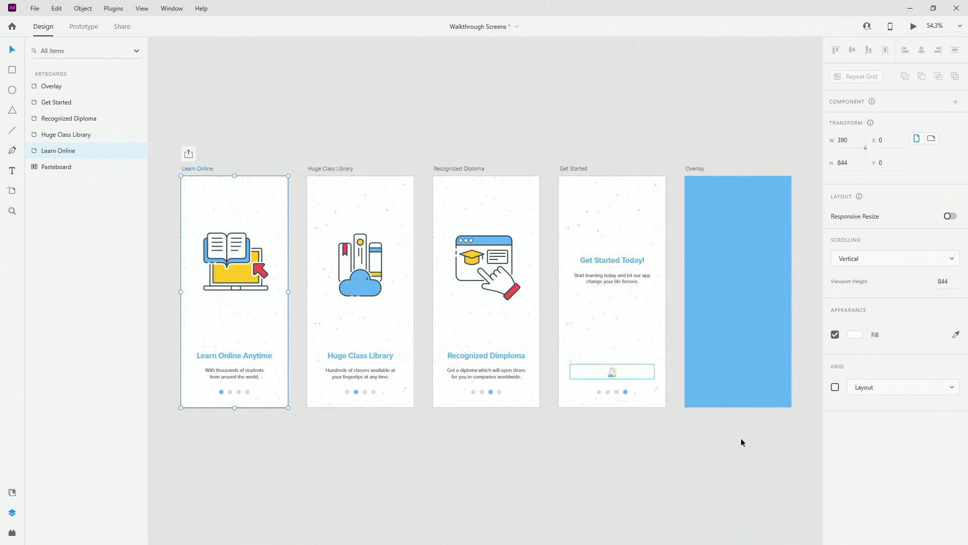
pyautogui.click(613, 372)
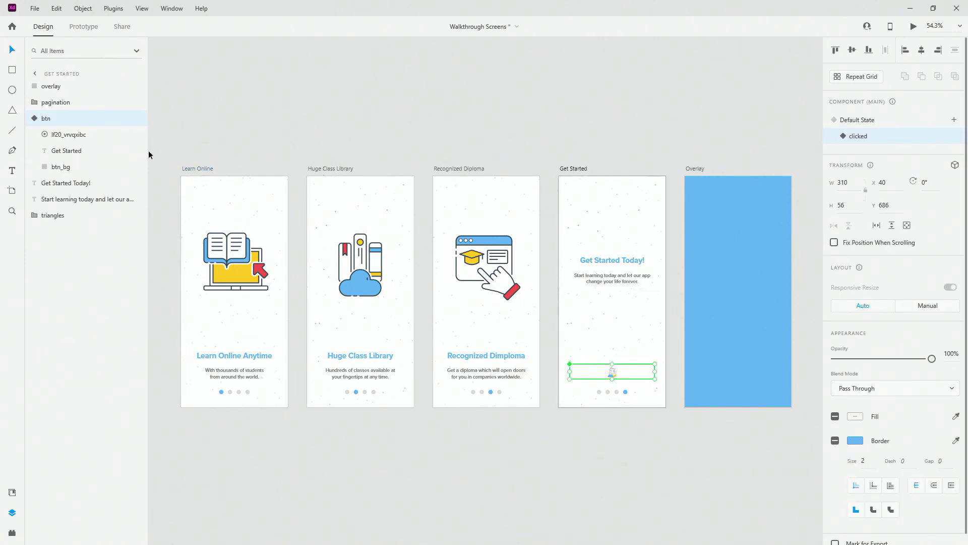
pyautogui.click(35, 119)
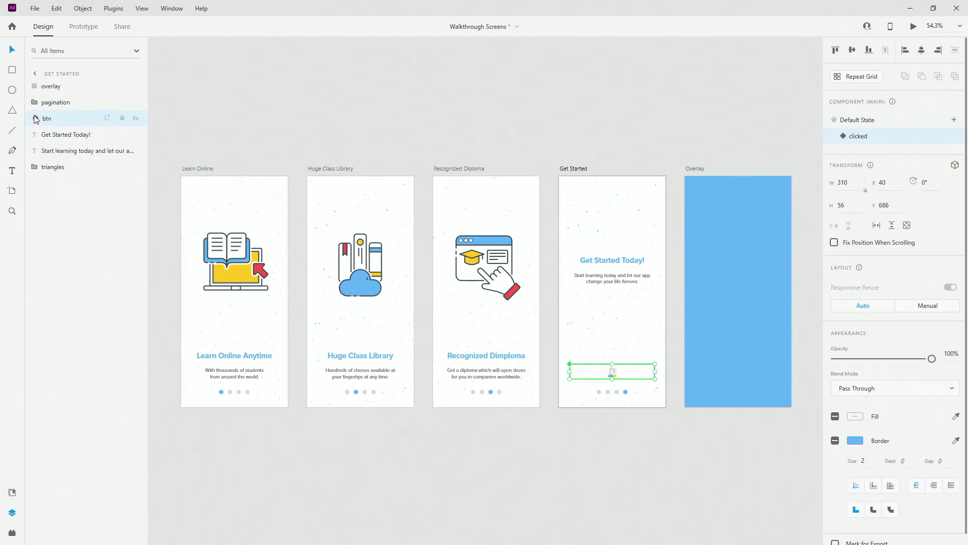
pyautogui.click(852, 119)
# Preview the walkthrough from the Learn Online artboard and test the Get Started button.
pyautogui.click(180, 169)
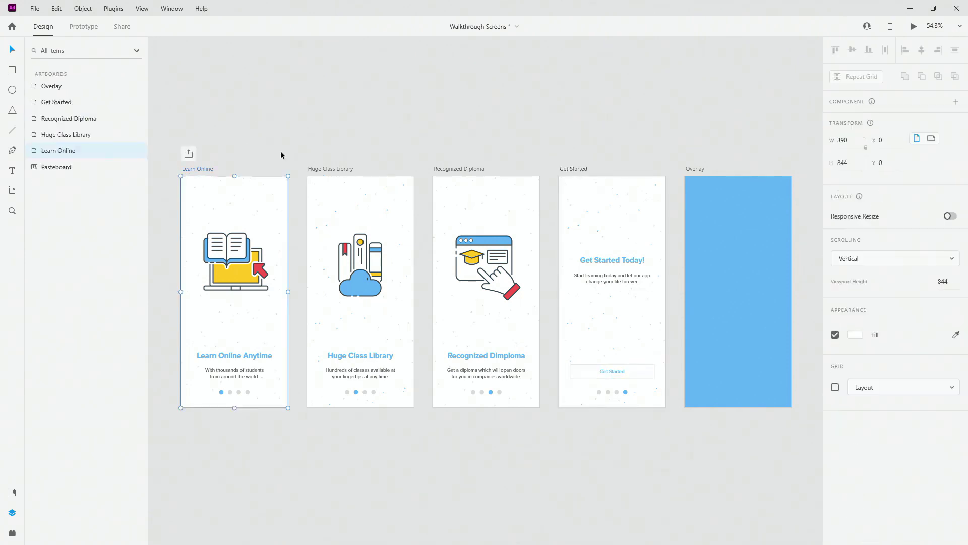
pyautogui.click(913, 25)
pyautogui.moveTo(141, 26); pyautogui.dragTo(534, 32)
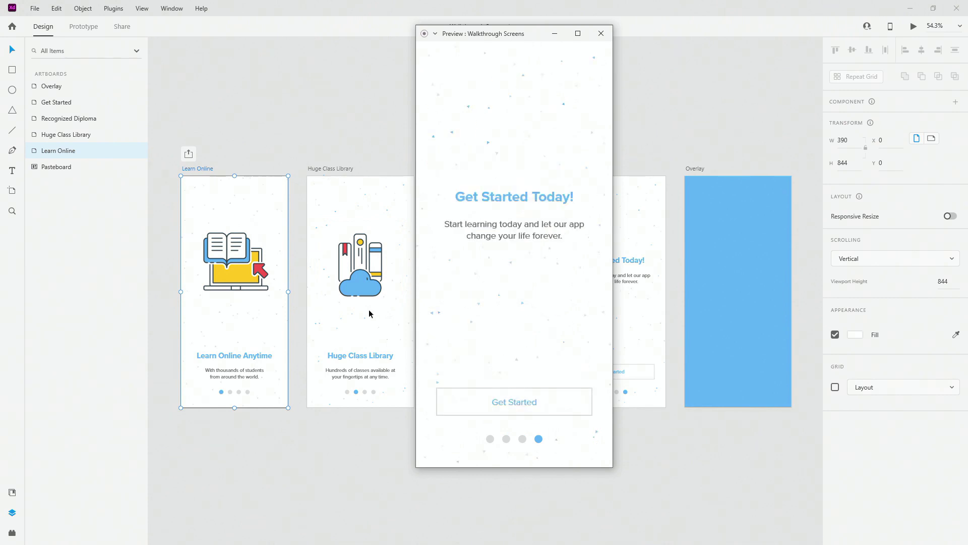
pyautogui.click(527, 413)
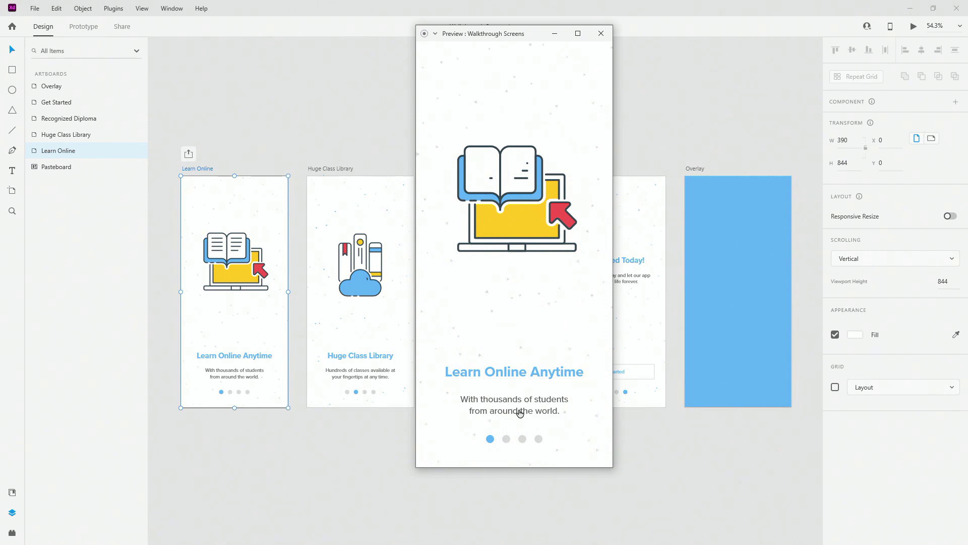
# Close the preview, zoom into Learn Online, and select a small background confetti triangle.
pyautogui.click(601, 33)
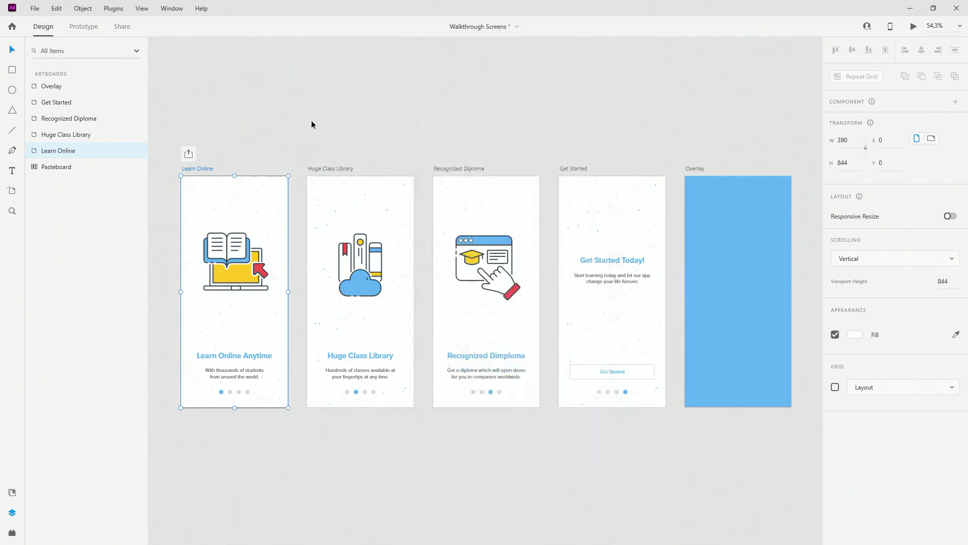
pyautogui.click(310, 121)
pyautogui.moveTo(202, 116); pyautogui.dragTo(385, 84)
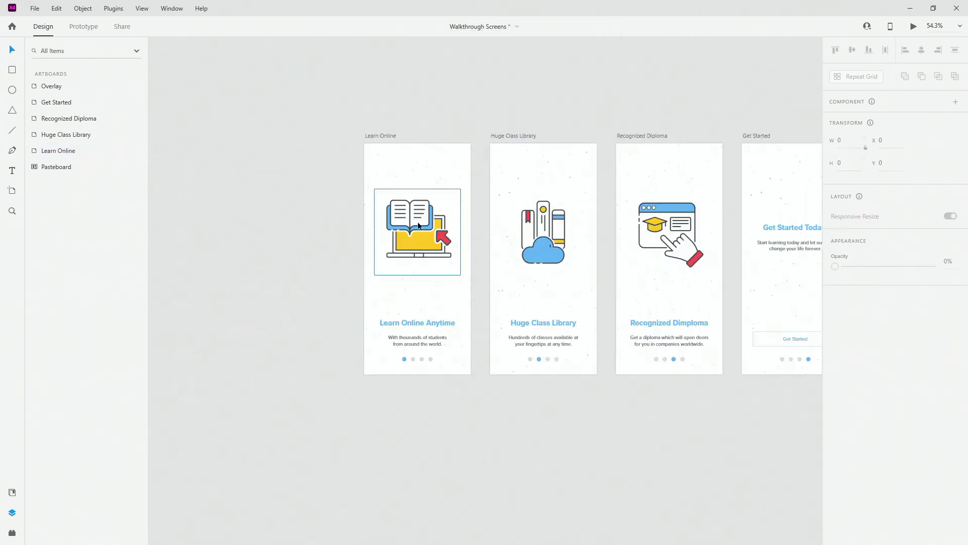
pyautogui.scroll(10, 422, 303)
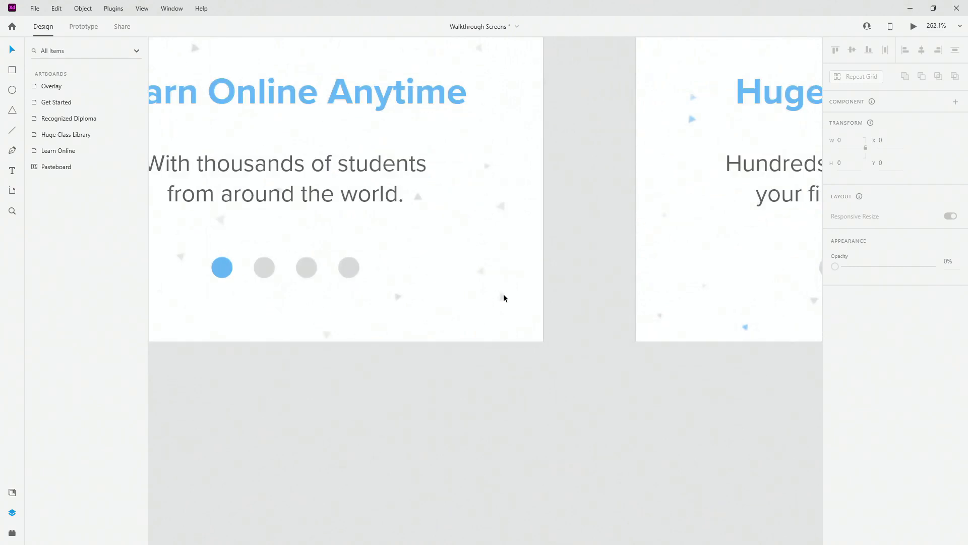
pyautogui.click(503, 296)
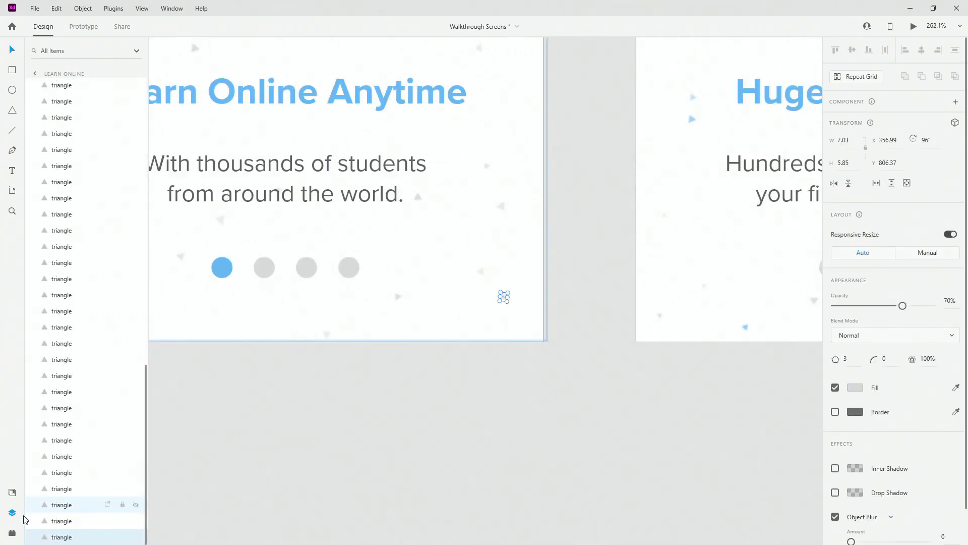
# Open the Confetti plugin, briefly browse the plugin marketplace, and reopen Confetti's grid settings.
pyautogui.click(12, 532)
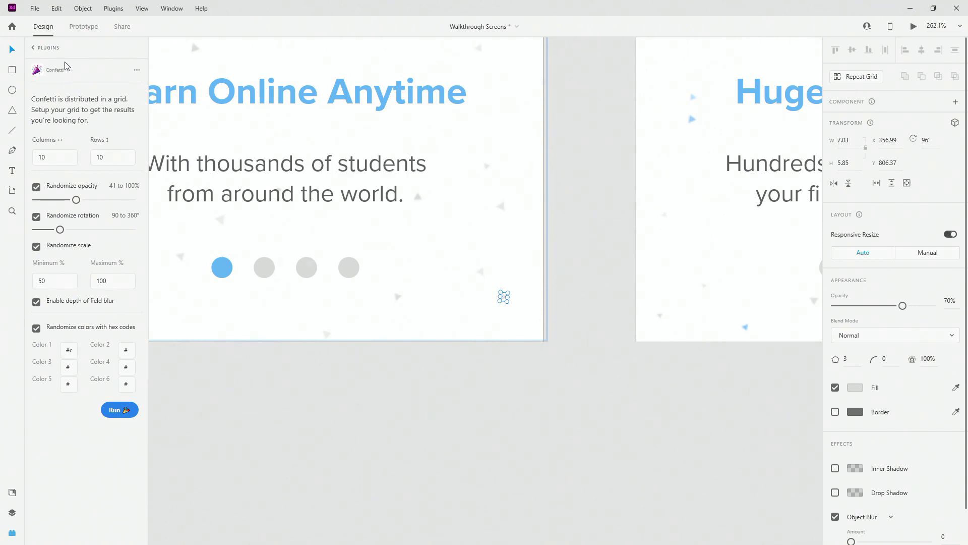
pyautogui.click(34, 48)
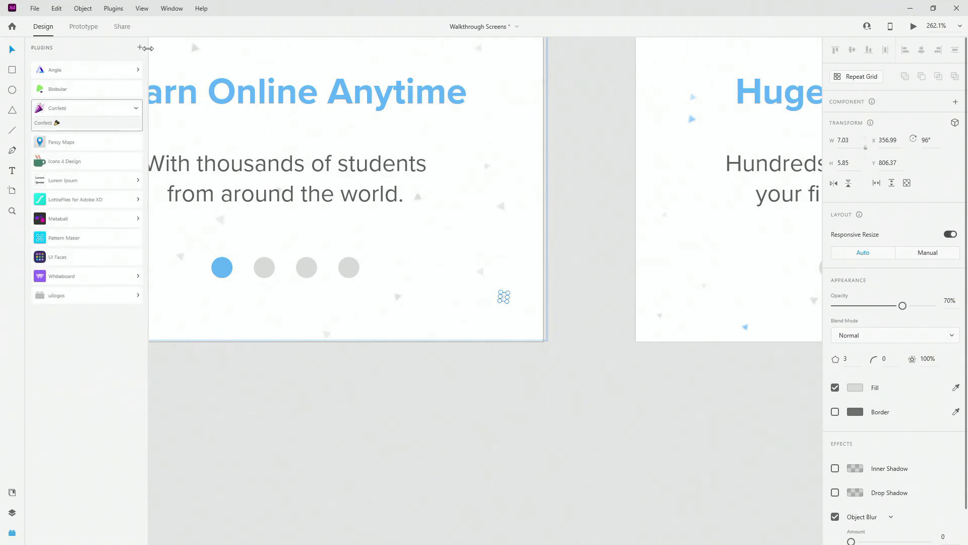
pyautogui.click(139, 48)
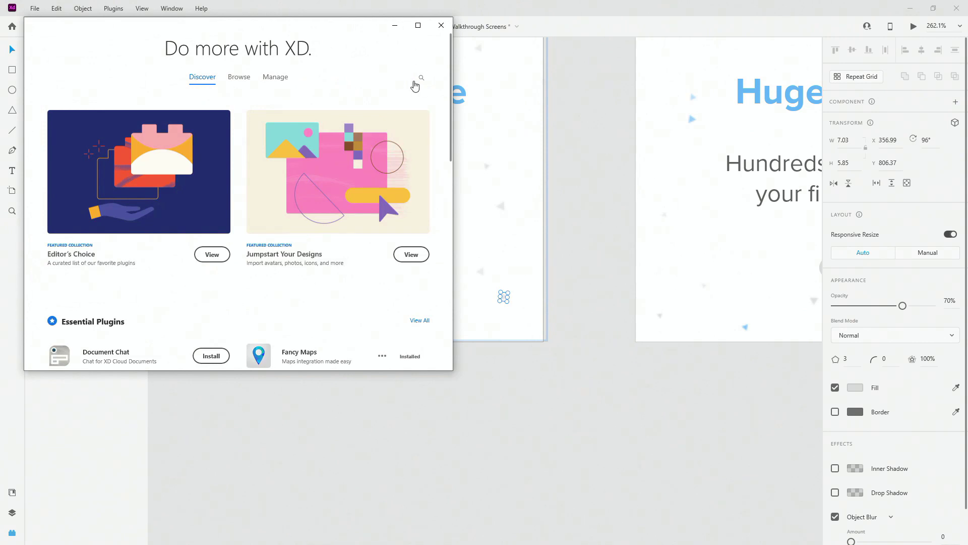
pyautogui.click(441, 25)
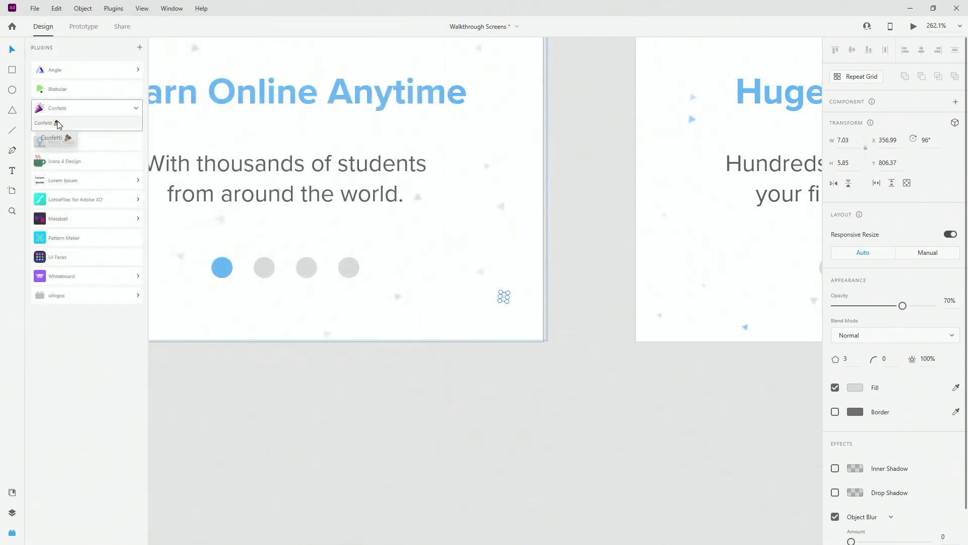
pyautogui.click(80, 123)
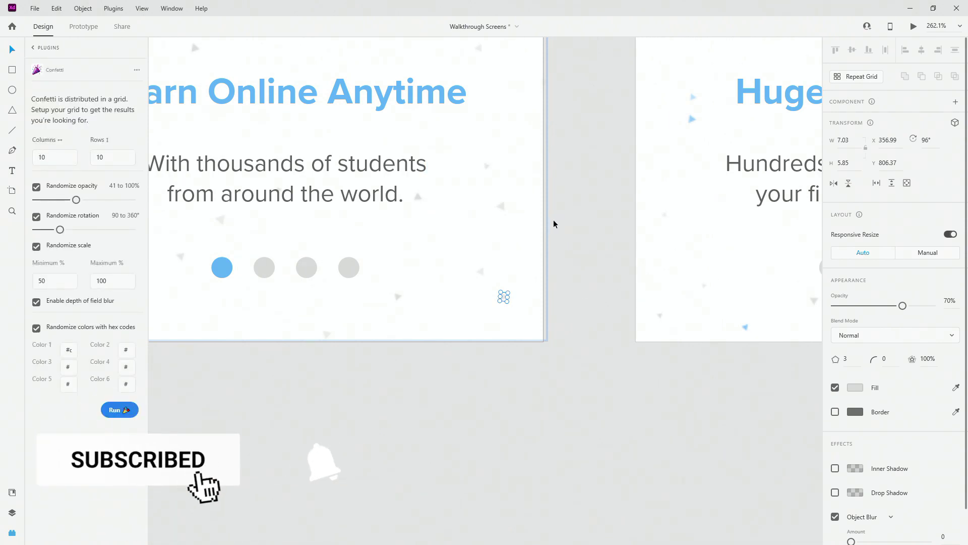
# Review Confetti settings and Document Assets colours, deselect the triangle, and fit all artboards in Layers.
pyautogui.scroll(-5, 564, 228)
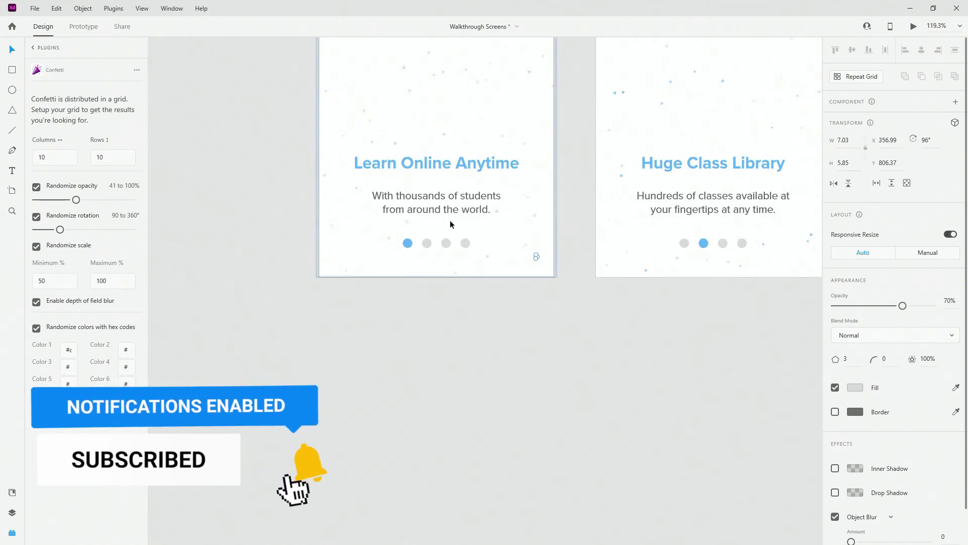
pyautogui.scroll(2, 428, 233)
pyautogui.scroll(4, 427, 233)
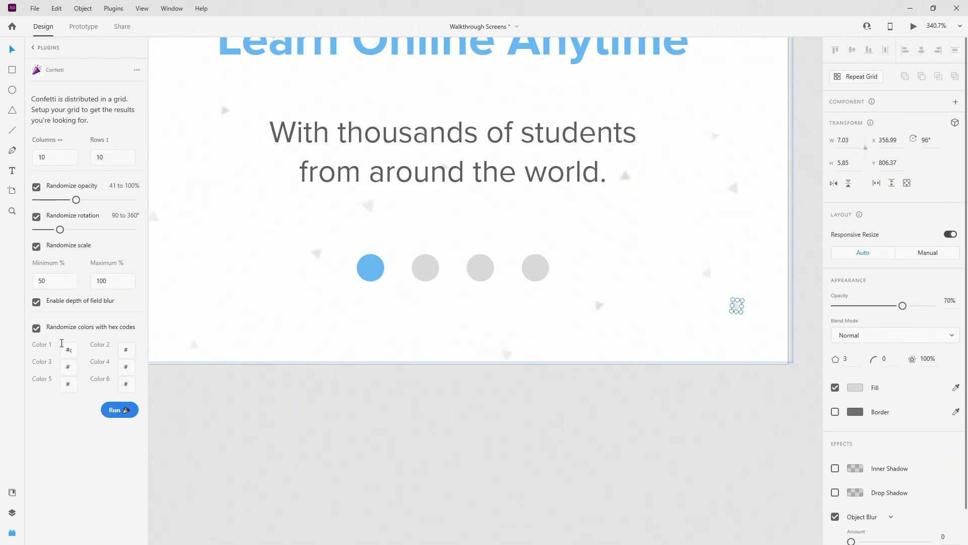
pyautogui.click(12, 493)
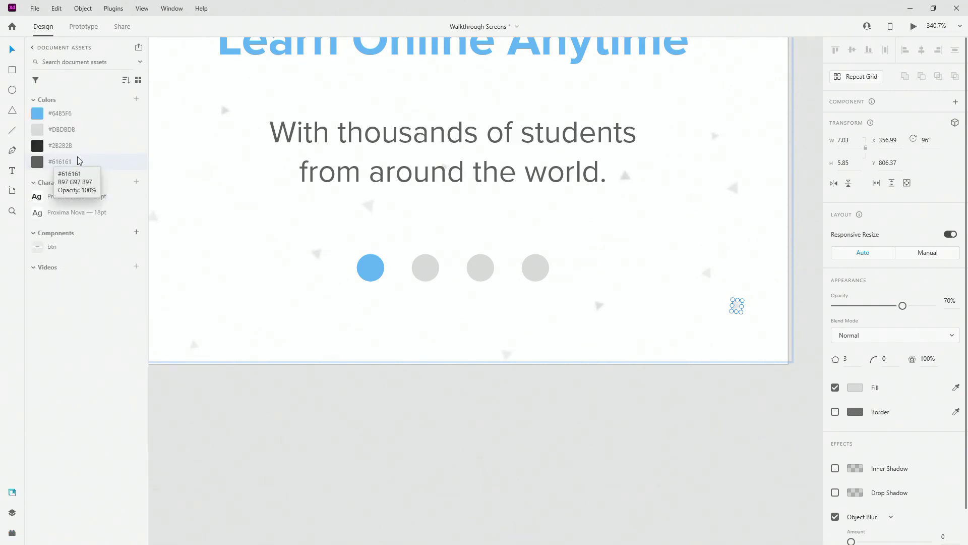
pyautogui.click(12, 533)
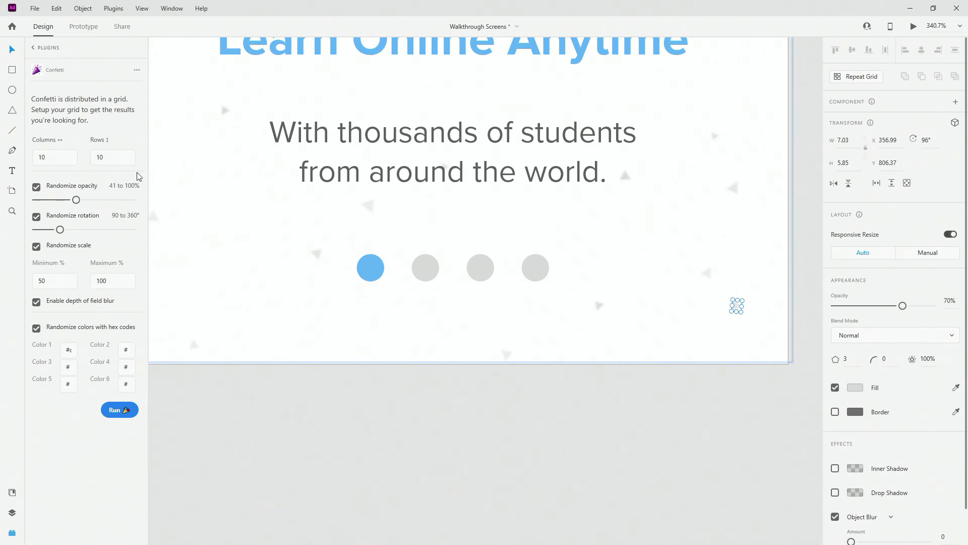
pyautogui.click(385, 367)
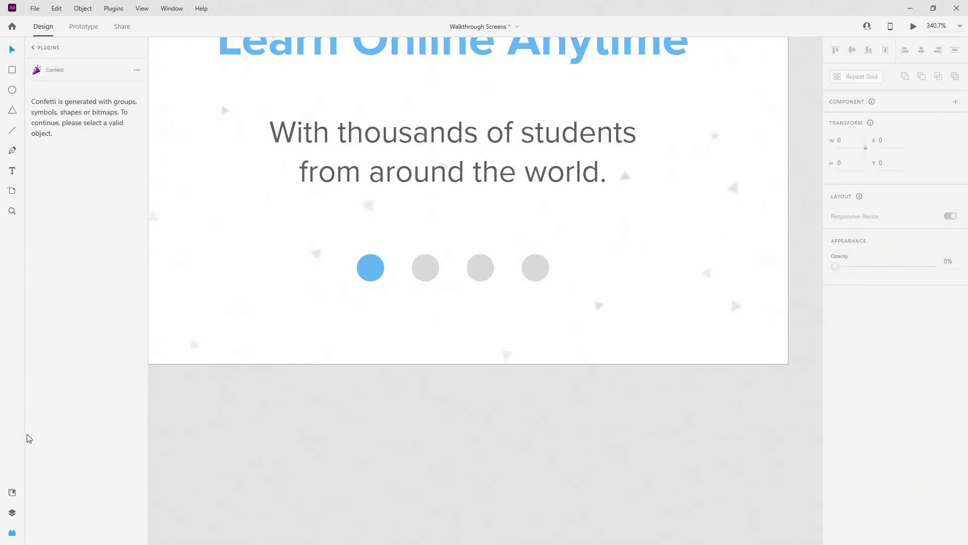
pyautogui.click(12, 512)
pyautogui.hotkey('ctrl', '0')
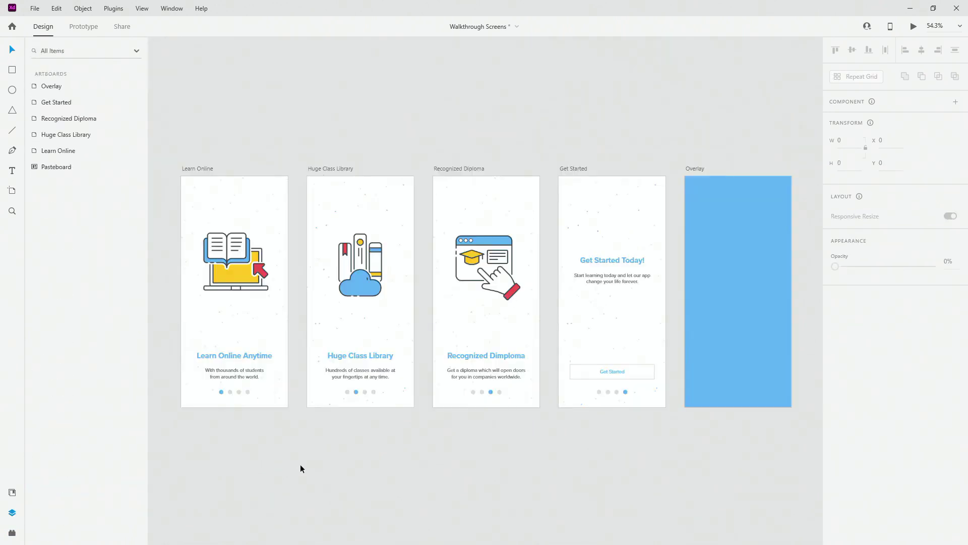
pyautogui.click(198, 167)
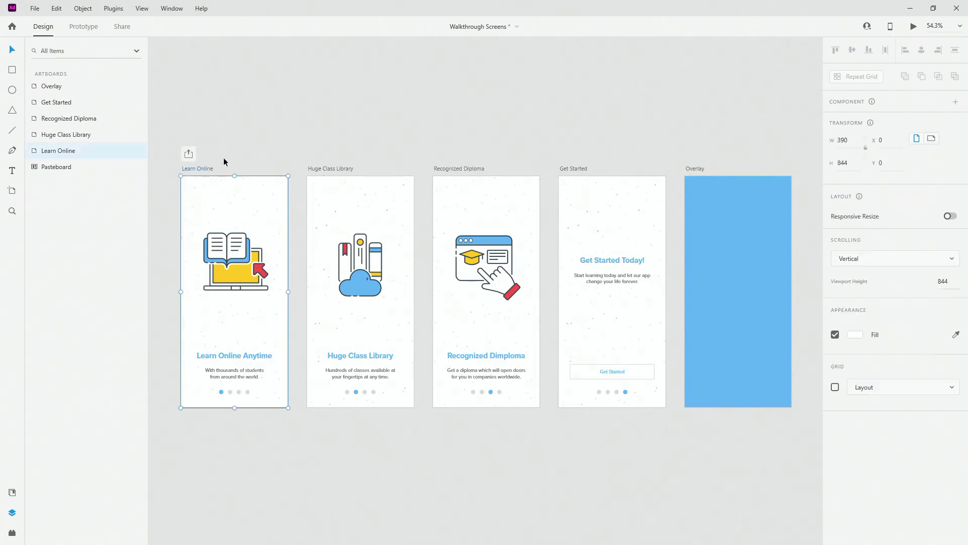
pyautogui.click(914, 26)
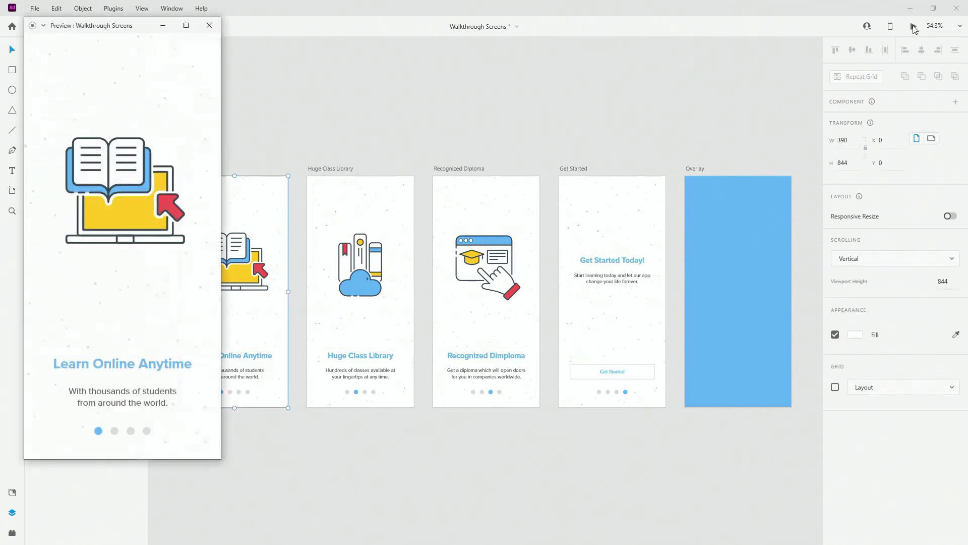
pyautogui.moveTo(200, 352); pyautogui.dragTo(106, 325)
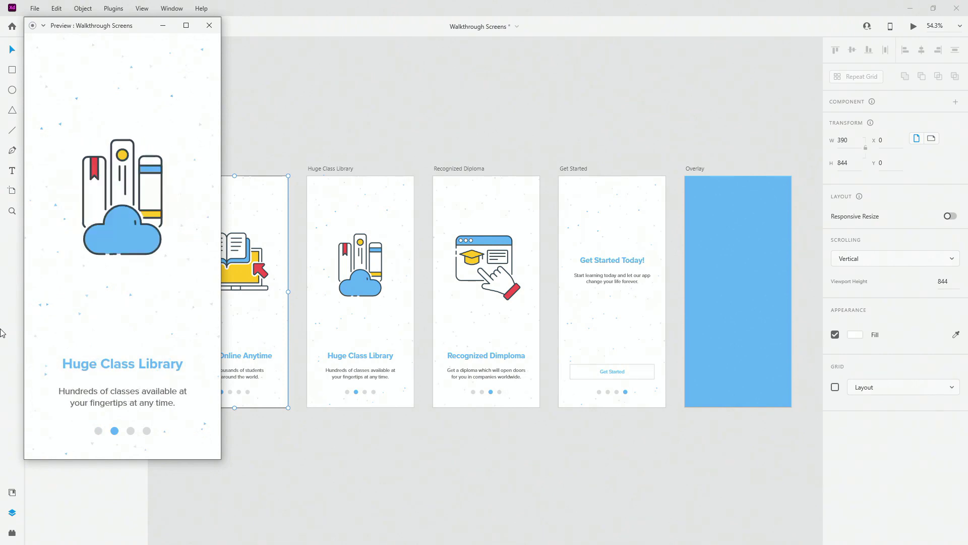
pyautogui.moveTo(188, 313); pyautogui.dragTo(2, 326)
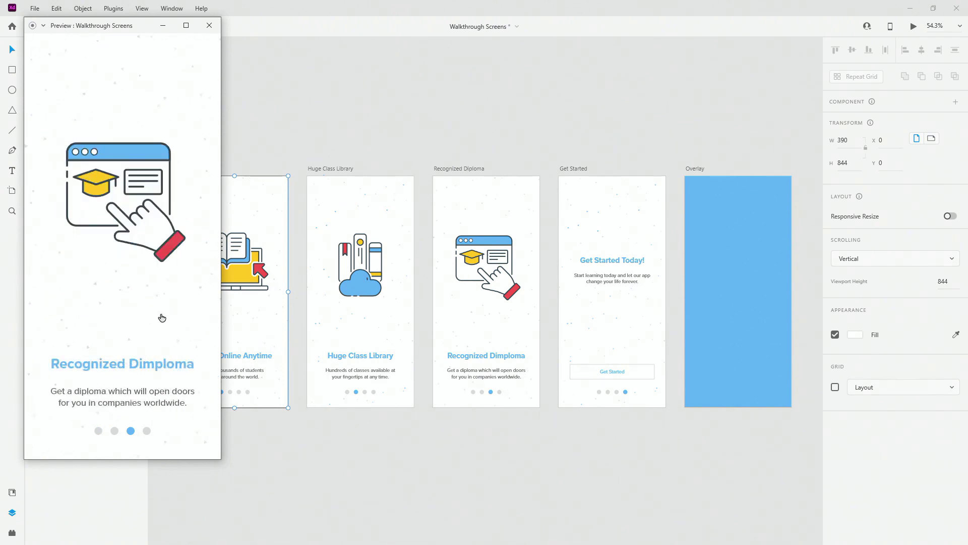
pyautogui.moveTo(201, 309); pyautogui.dragTo(1, 327)
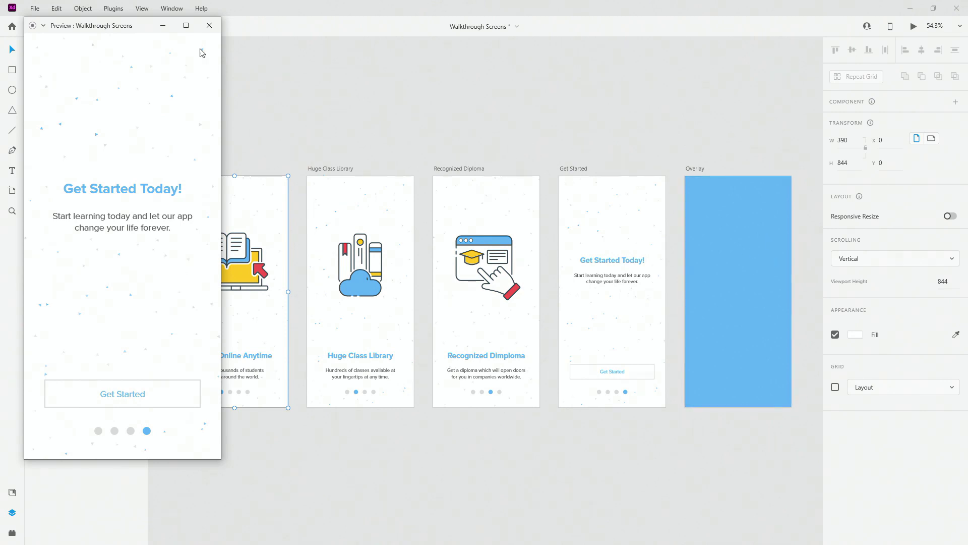
pyautogui.click(206, 26)
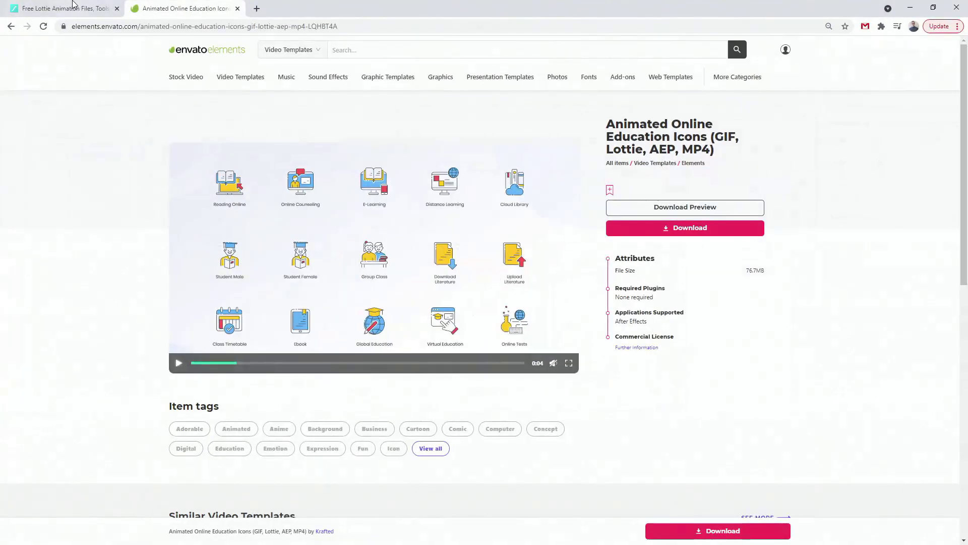
# In LottieFiles, open the science flask animation's details and copy its JSON asset link.
pyautogui.click(73, 5)
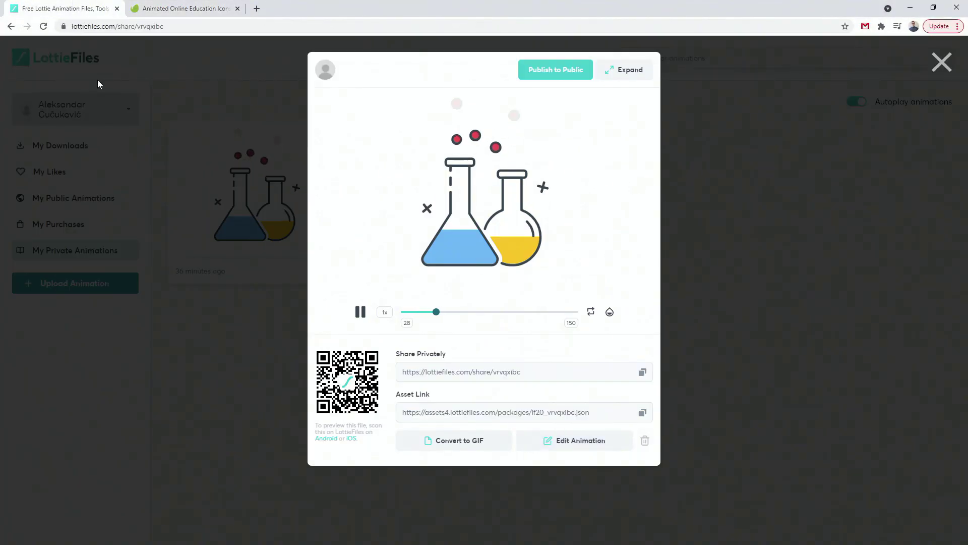
pyautogui.click(218, 66)
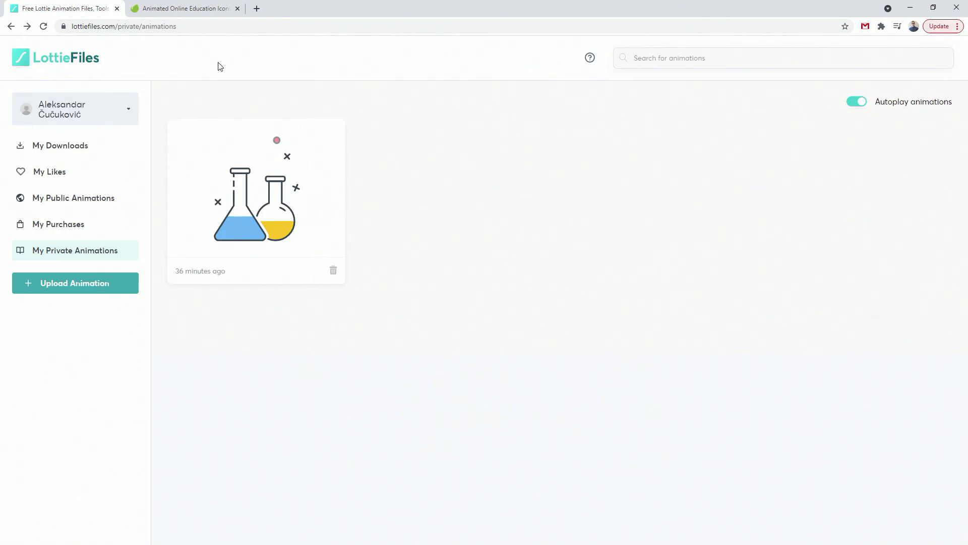
pyautogui.click(246, 198)
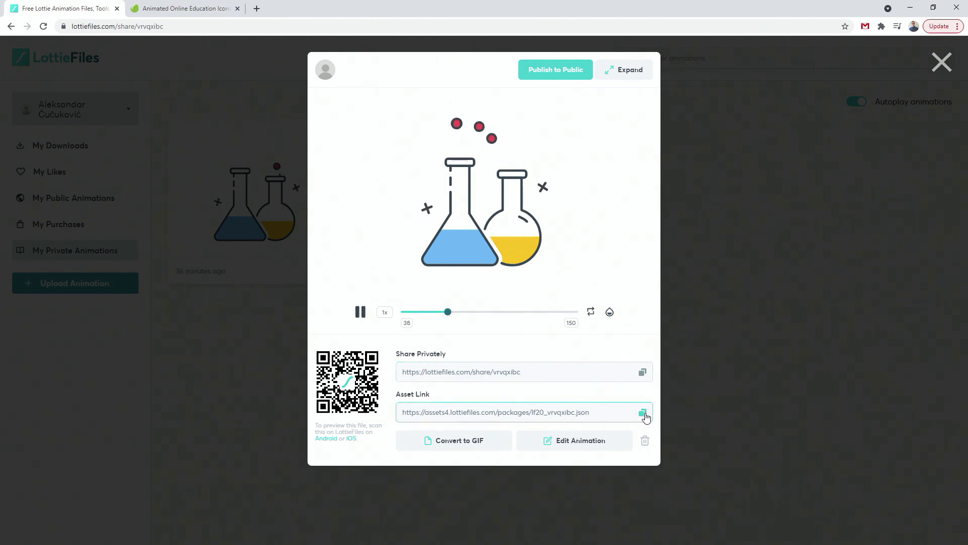
pyautogui.click(645, 416)
# Load the copied JSON link in a new tab, close it, and open the animation in Lottie Editor.
pyautogui.click(257, 8)
pyautogui.hotkey('ctrl', 'v')
pyautogui.press('Return')
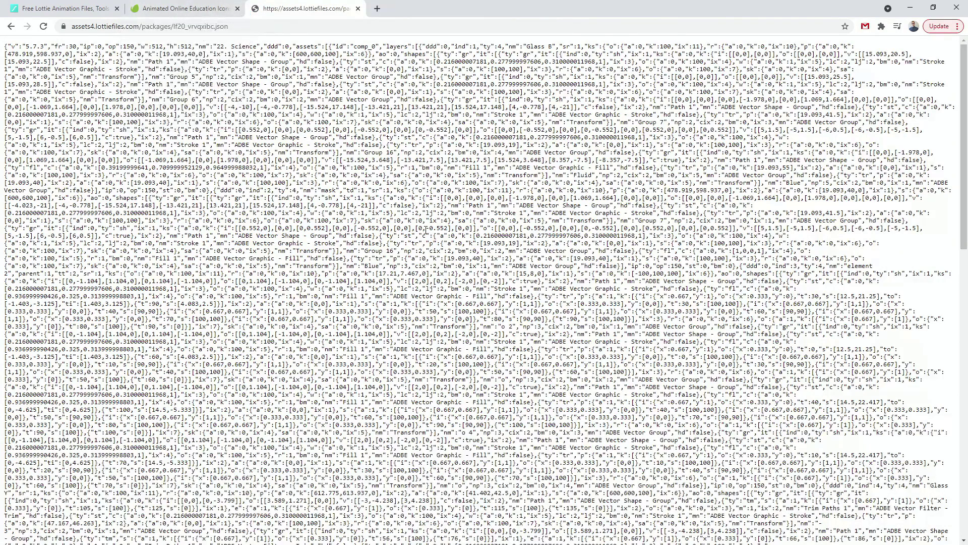
pyautogui.hotkey('ctrl', 'a')
pyautogui.hotkey('ctrl', 'w')
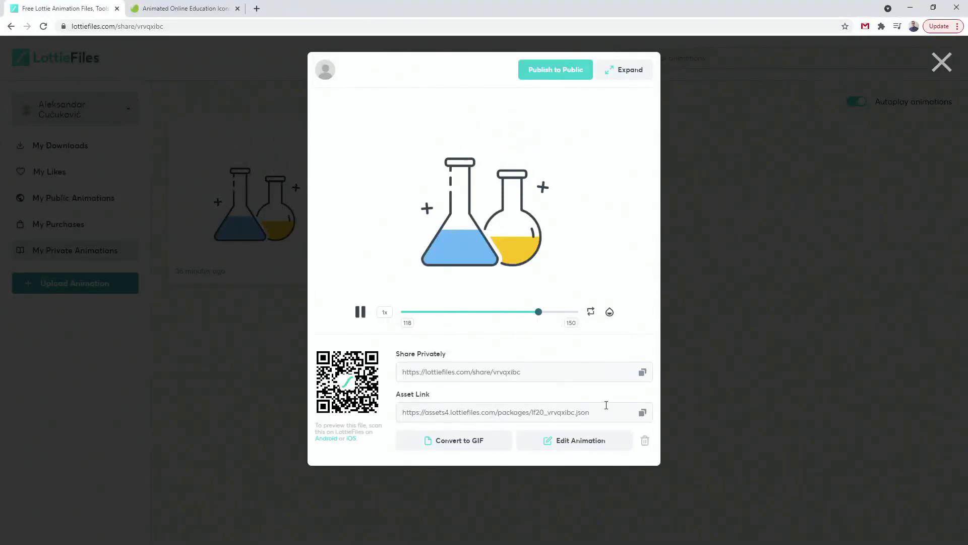
pyautogui.click(580, 442)
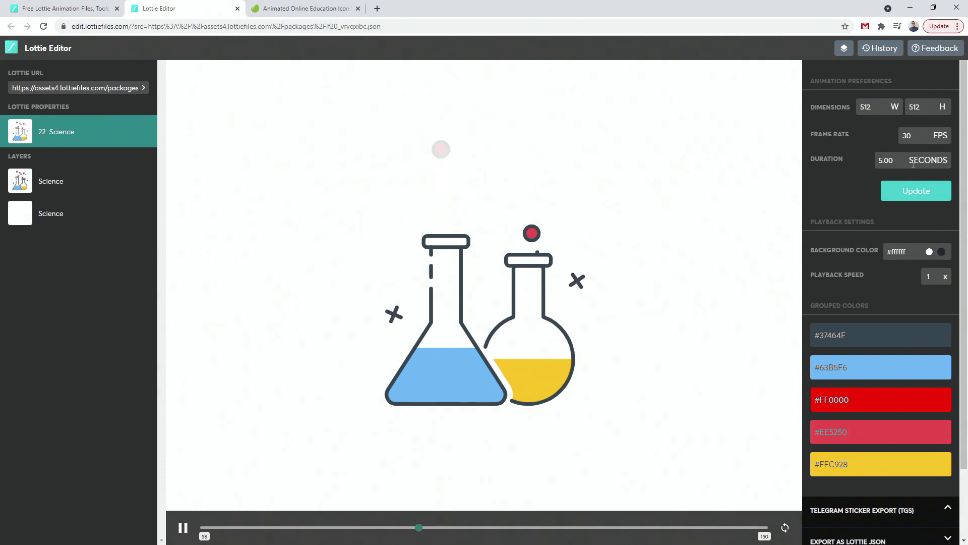
# Change the flask animation's duration from 5.00 to 2 seconds and playback speed to 2.5x.
pyautogui.doubleClick(883, 160)
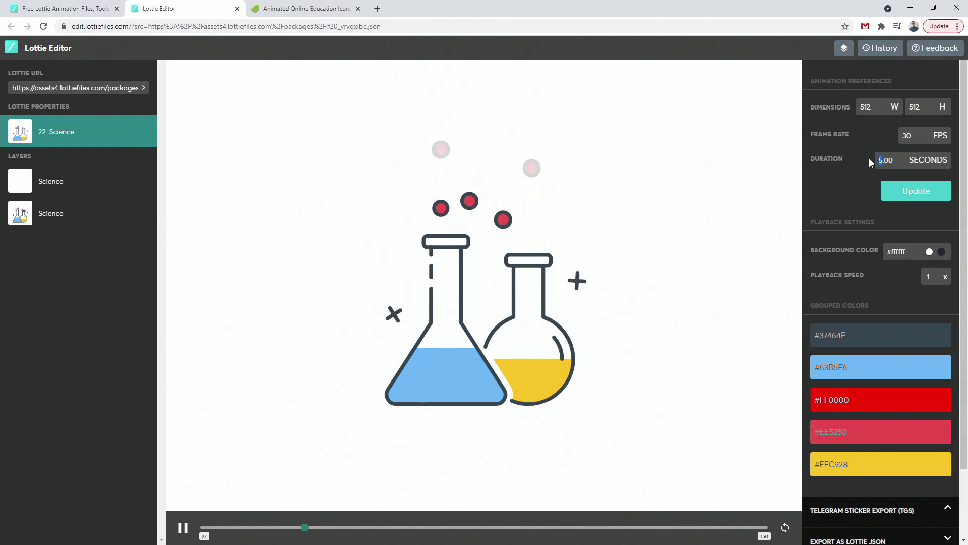
pyautogui.write('2')
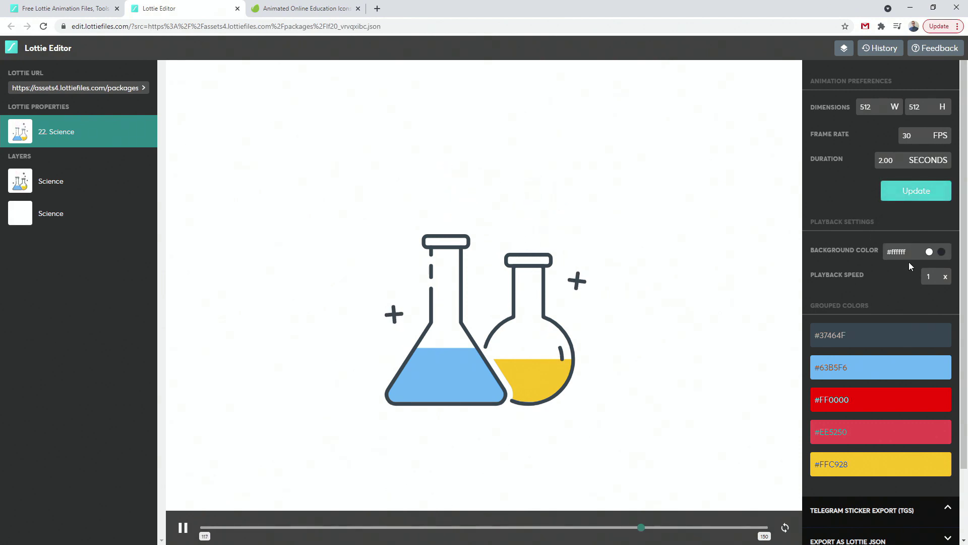
pyautogui.click(945, 276)
pyautogui.click(946, 275)
pyautogui.click(946, 276)
pyautogui.scroll(-2, 894, 278)
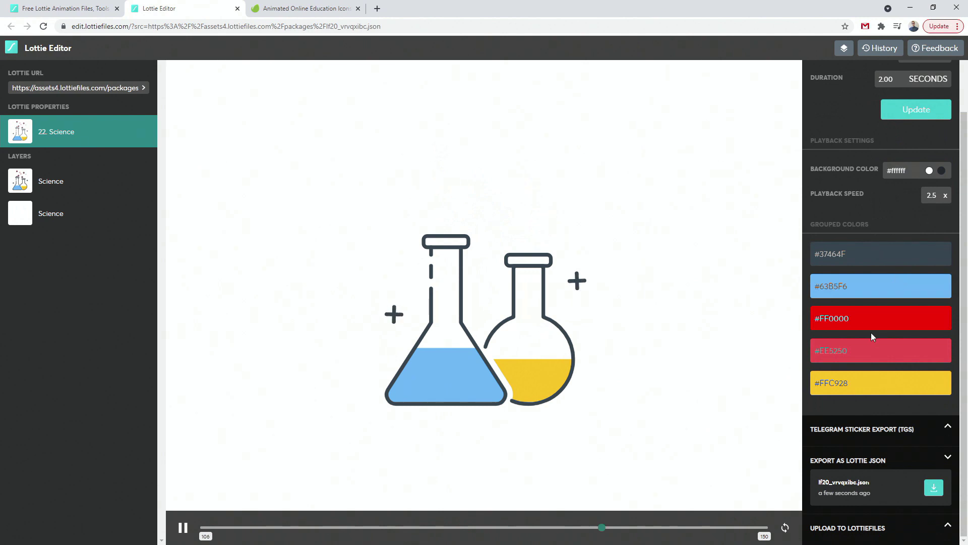
# Replace the flask's #63B5F6 blue with #3EC6FF and apply the update.
pyautogui.click(876, 286)
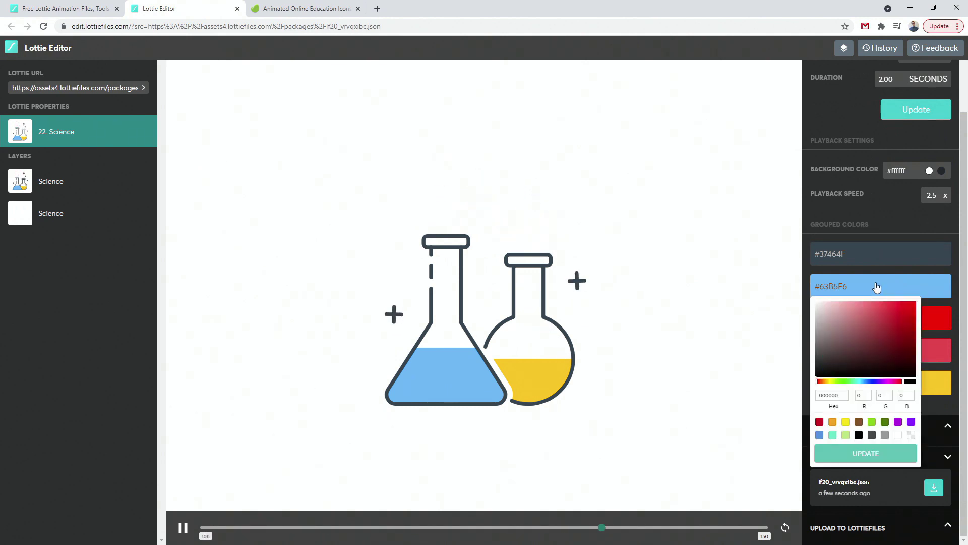
pyautogui.doubleClick(846, 395)
pyautogui.write('3ec6ff')
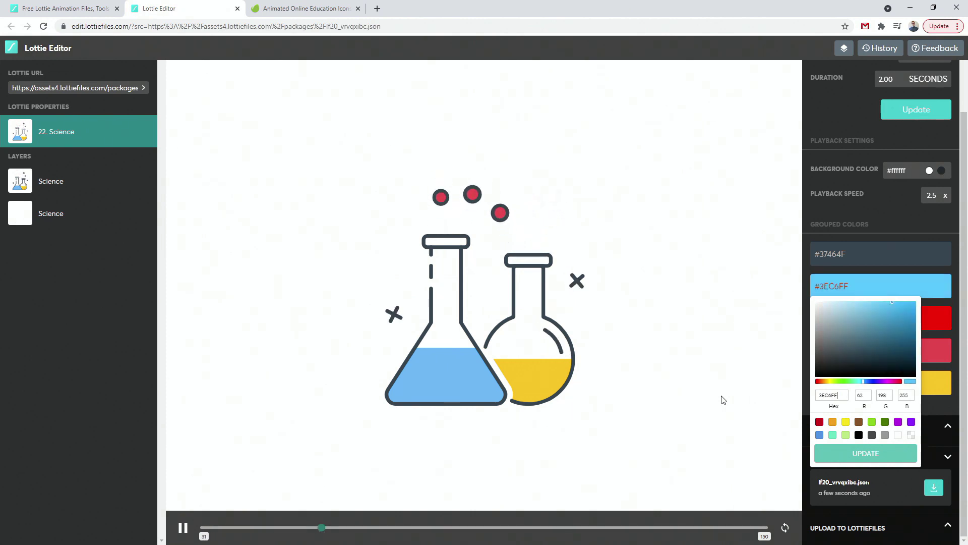
pyautogui.click(852, 454)
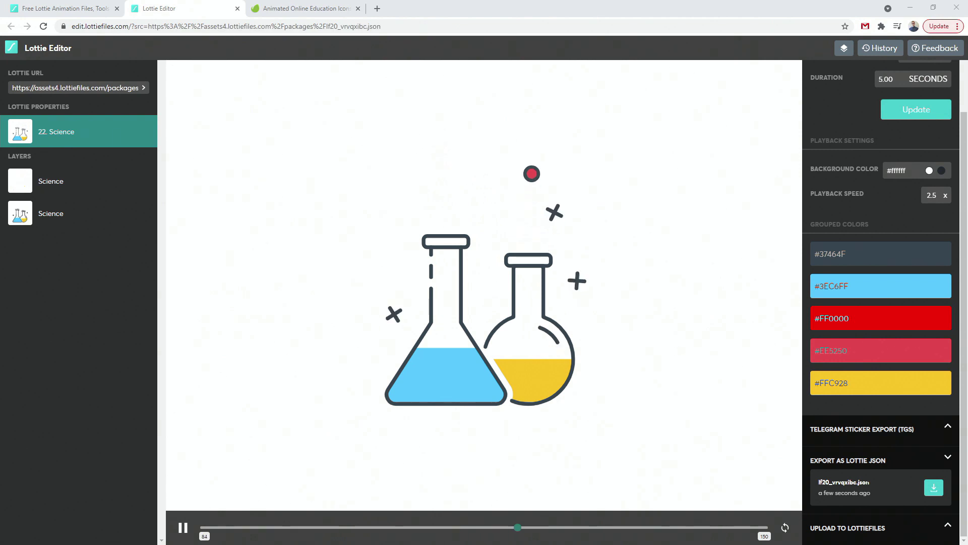
# Open the 01. Reading Online folder of Lottie JSON files in File Explorer.
pyautogui.hotkey('alt', 'Tab')
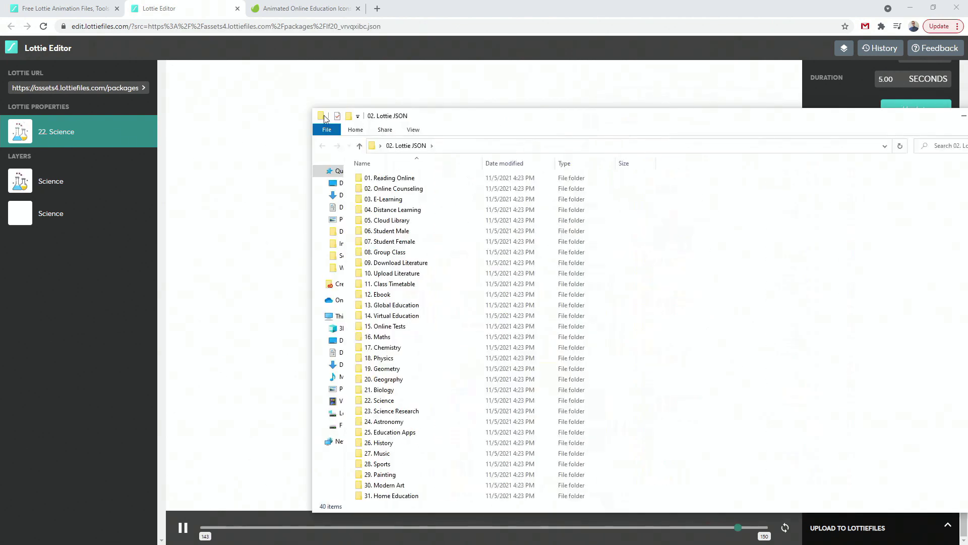
pyautogui.doubleClick(370, 176)
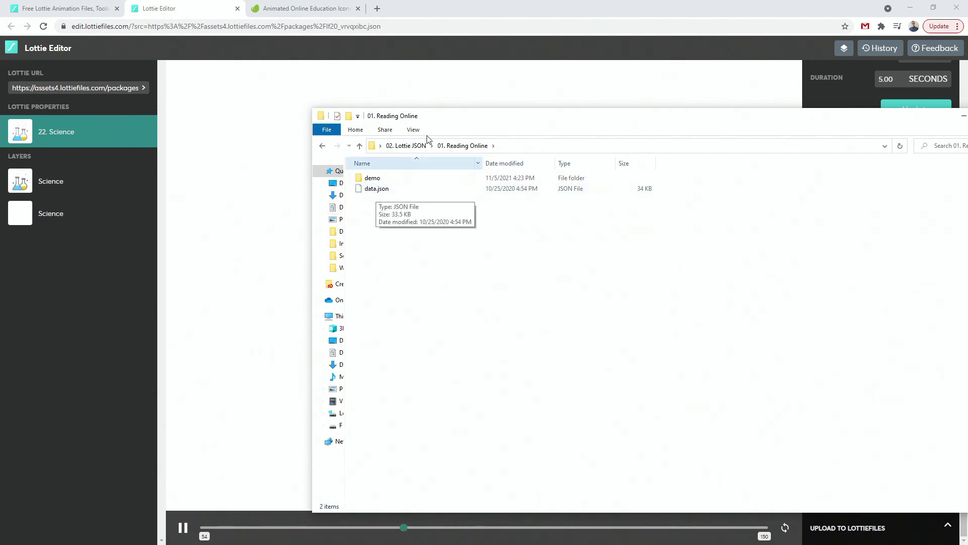
pyautogui.moveTo(427, 116); pyautogui.dragTo(967, 121)
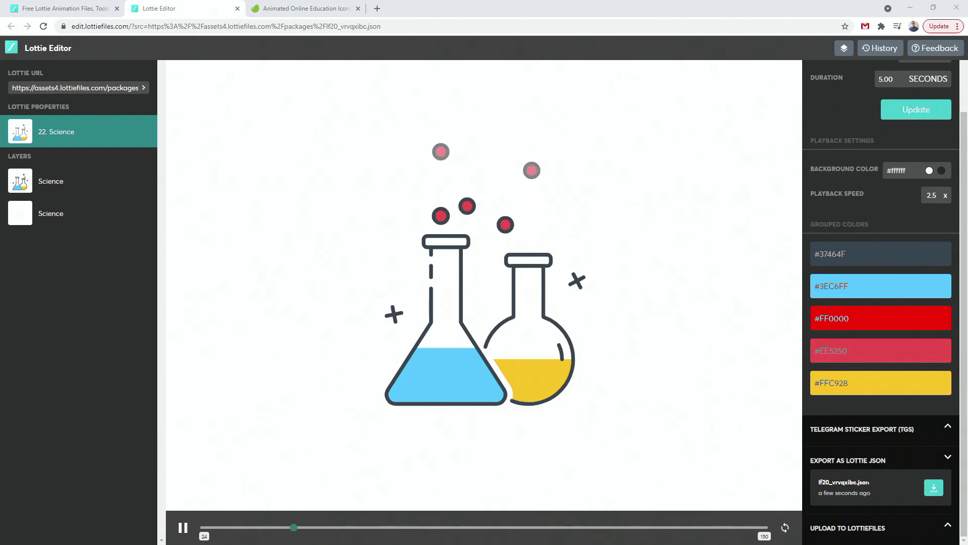
# Return to the Walkthrough Screens design in Adobe XD with nothing selected.
pyautogui.hotkey('alt', 'Tab')
pyautogui.click(506, 99)
pyautogui.scroll(-3, 506, 99)
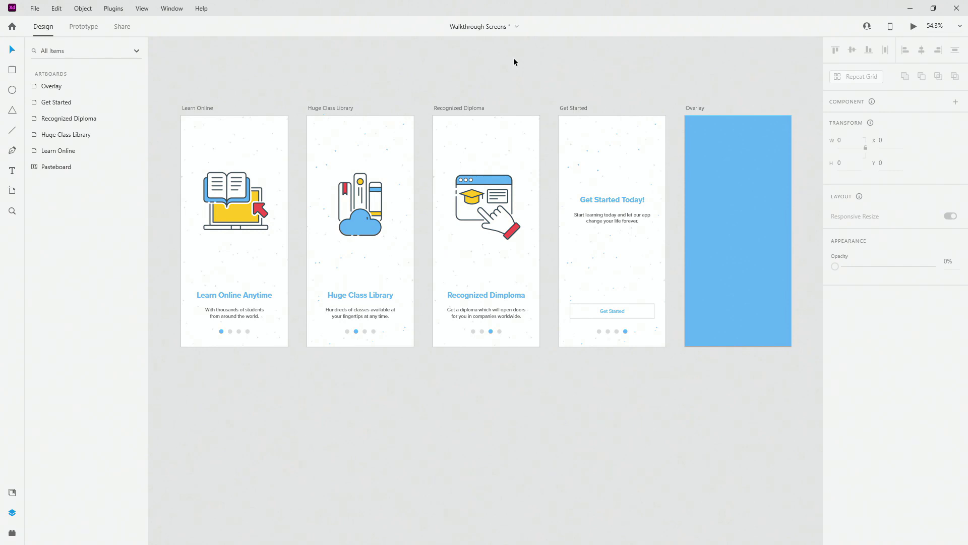
# Launch the LottieFiles for Adobe XD plugin from the plugins list.
pyautogui.click(11, 533)
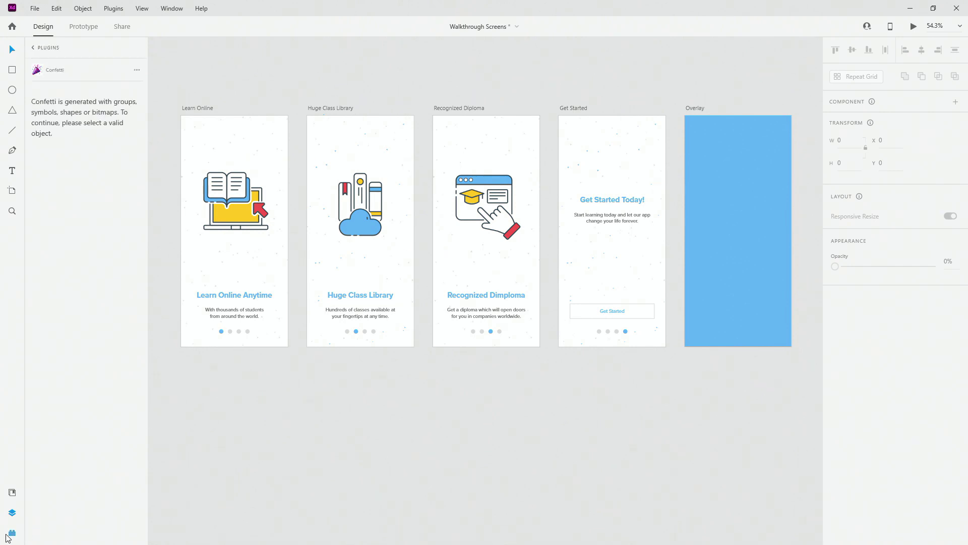
pyautogui.click(33, 47)
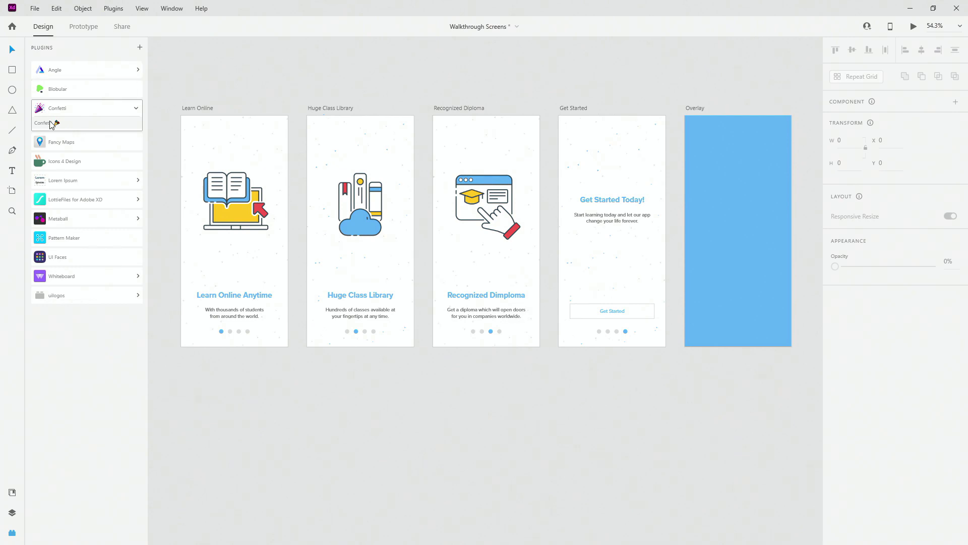
pyautogui.click(79, 204)
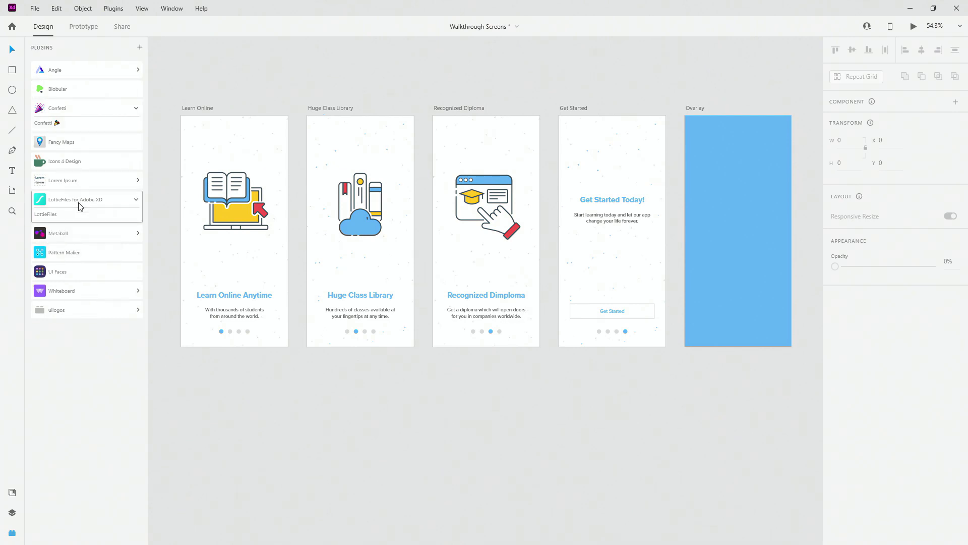
pyautogui.click(77, 215)
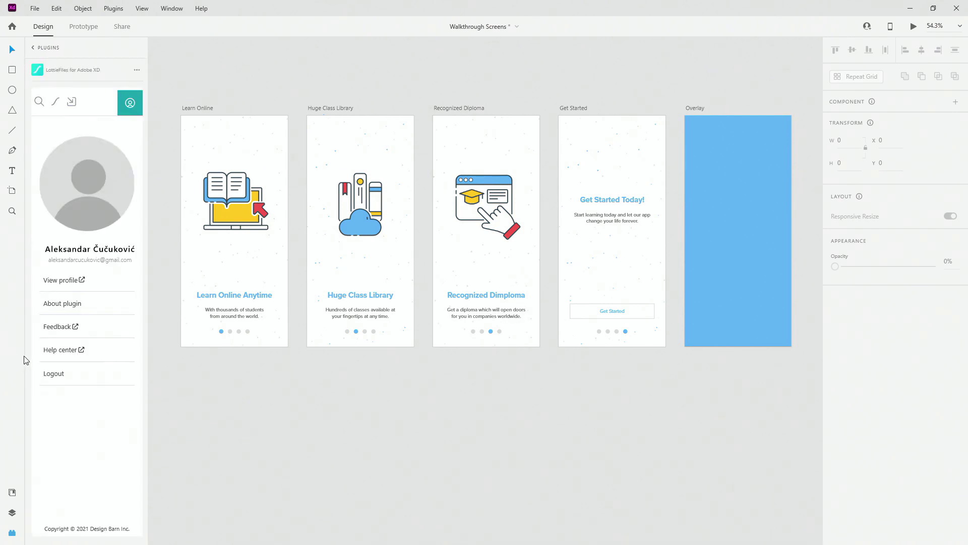
# Drag the saved animation from the Private animations list onto the canvas.
pyautogui.click(72, 102)
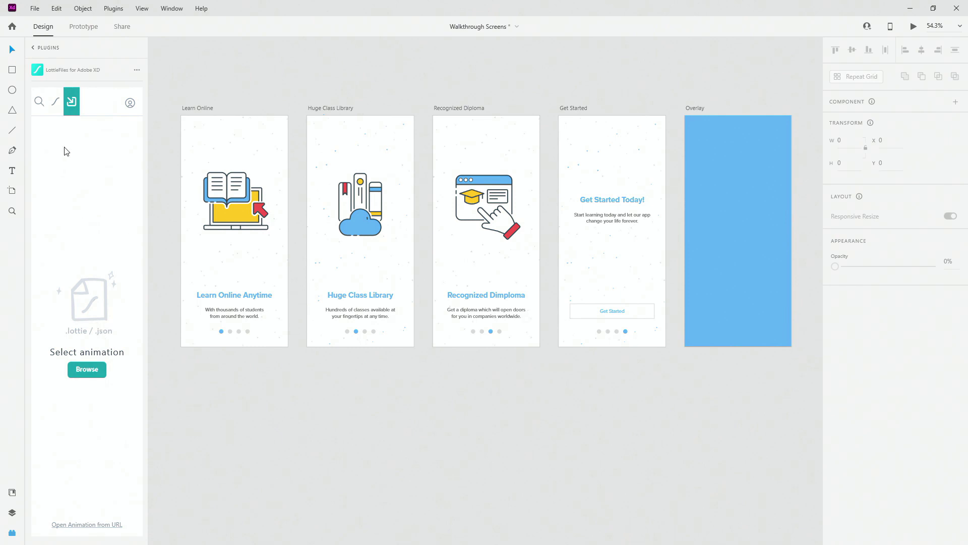
pyautogui.click(54, 100)
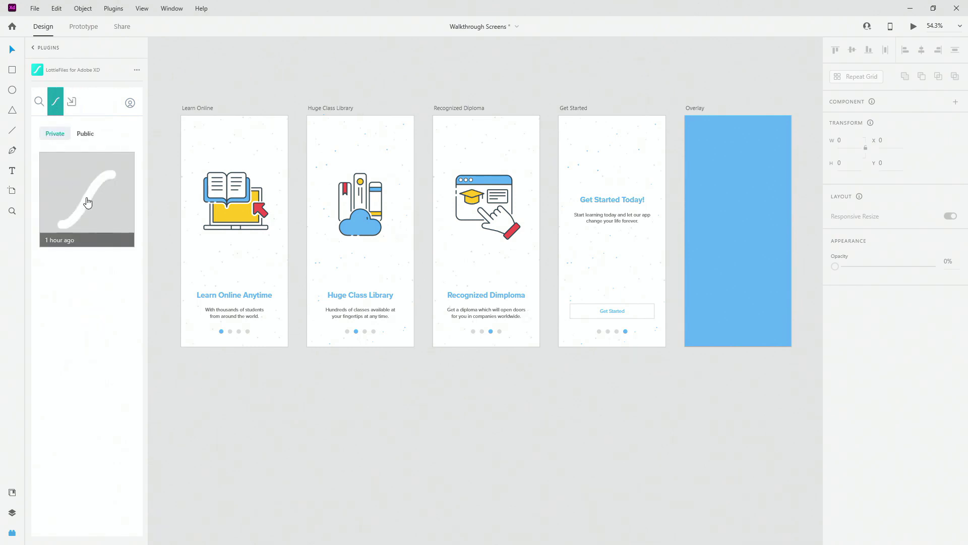
pyautogui.click(86, 134)
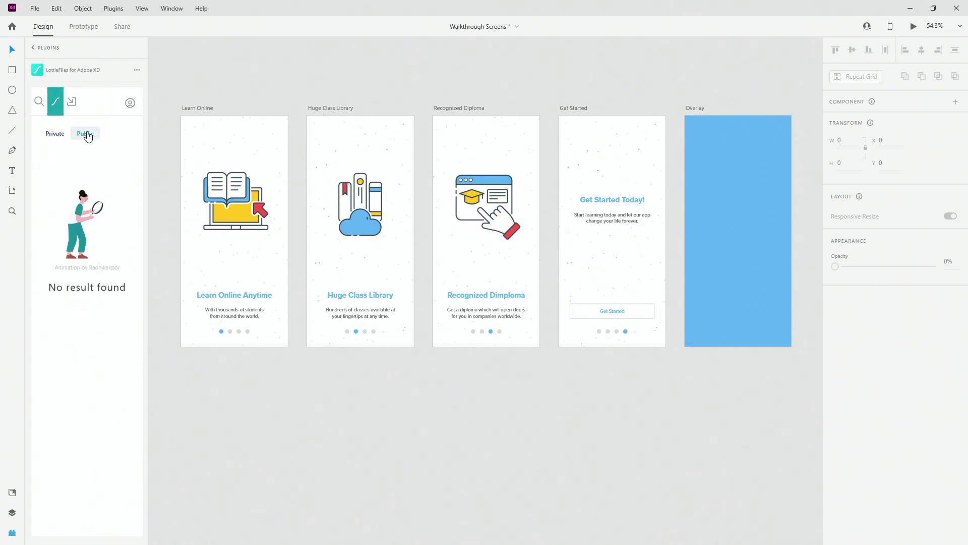
pyautogui.click(57, 135)
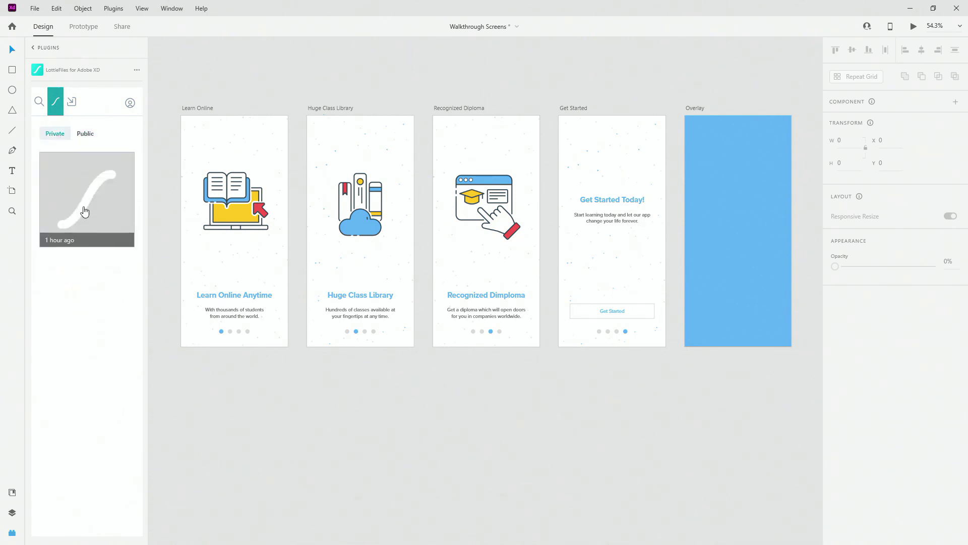
pyautogui.moveTo(84, 195); pyautogui.dragTo(425, 407)
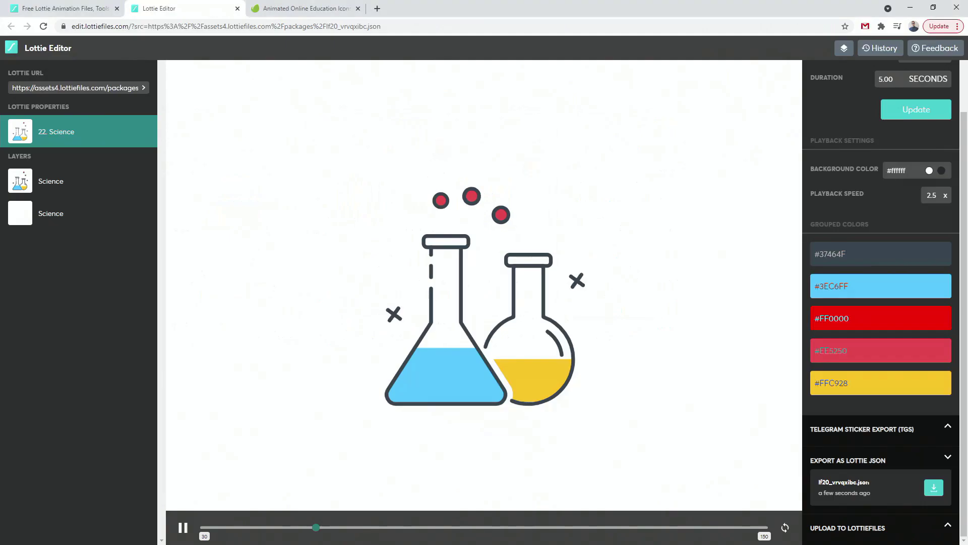
# Move the science flask animation just below the artboards, then delete it.
pyautogui.click(907, 6)
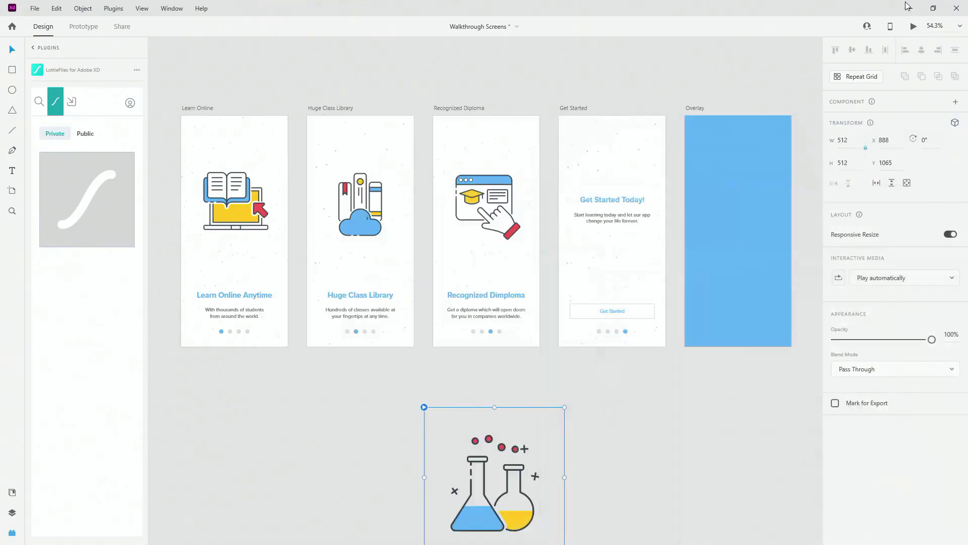
pyautogui.moveTo(483, 516); pyautogui.dragTo(466, 494)
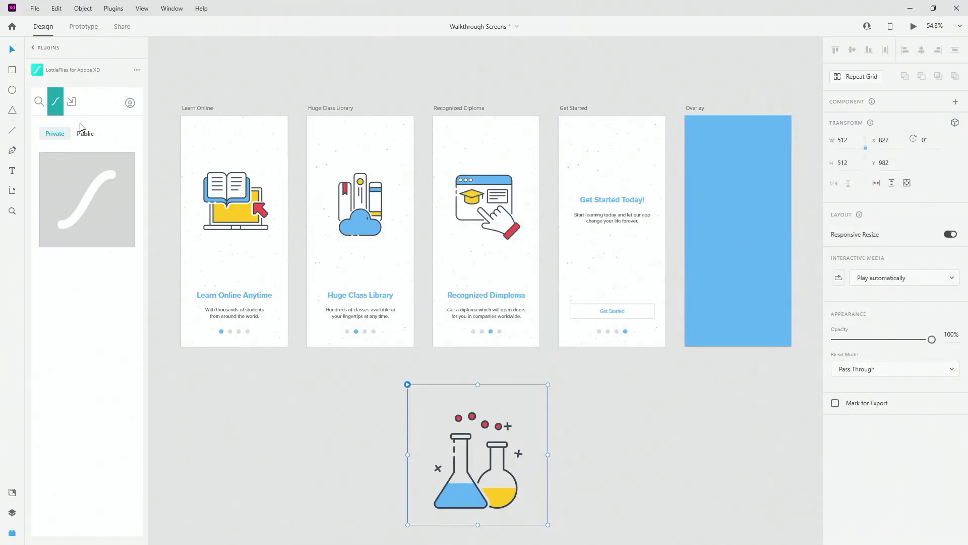
pyautogui.click(589, 450)
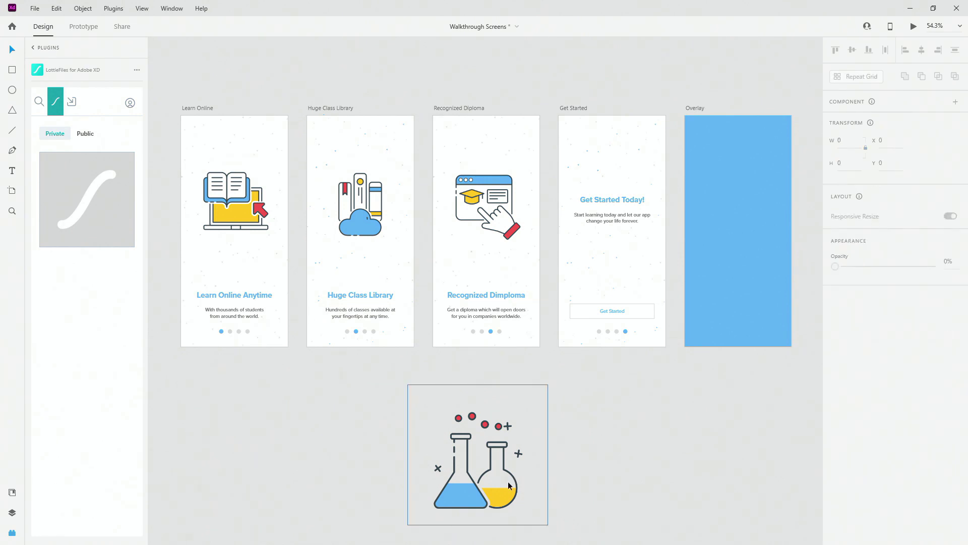
pyautogui.click(508, 487)
pyautogui.press('Delete')
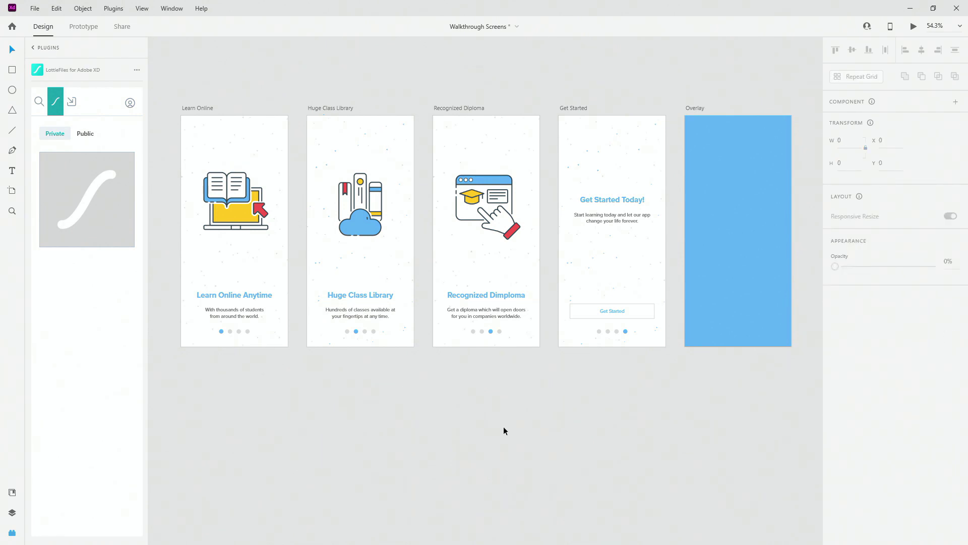
# Close the plugins panel and fit all five artboards in view with Ctrl+0.
pyautogui.click(13, 532)
pyautogui.hotkey('ctrl', '0')
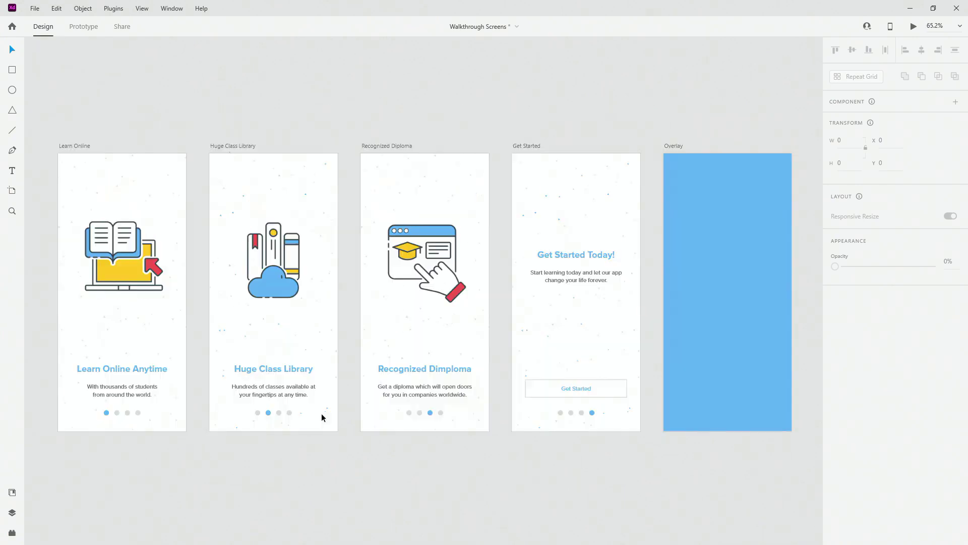
pyautogui.scroll(-2, 333, 90)
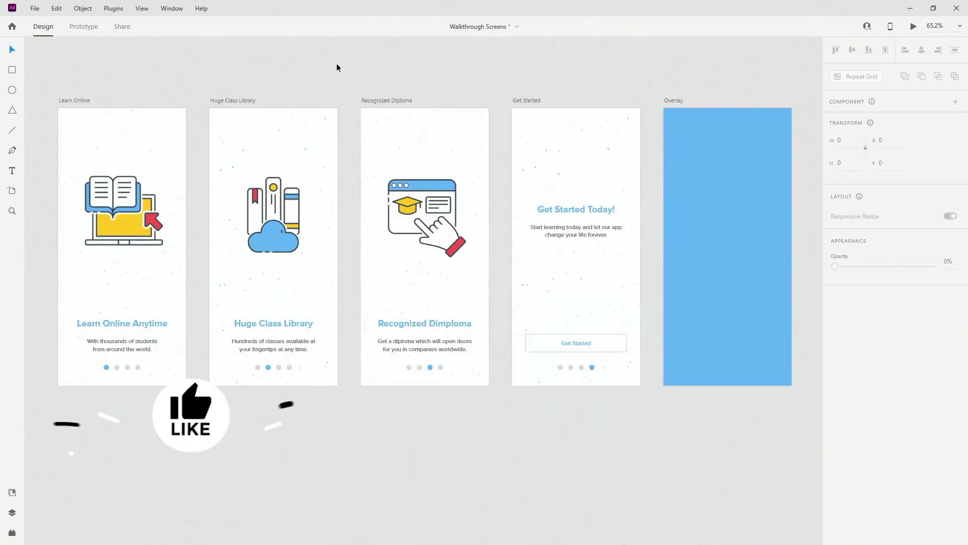